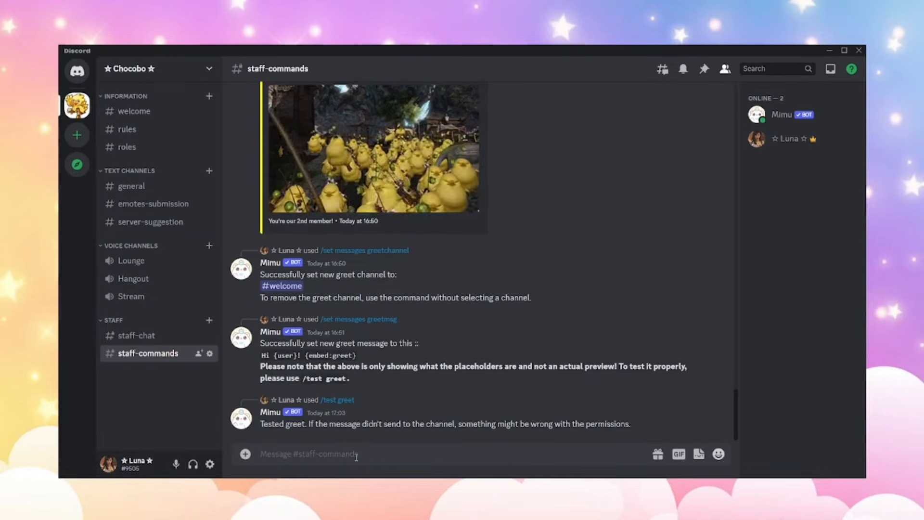
- Create a private text channel named goodbye in the Information category, giving access to the Moderator and Mimu roles
left_click(209, 96)
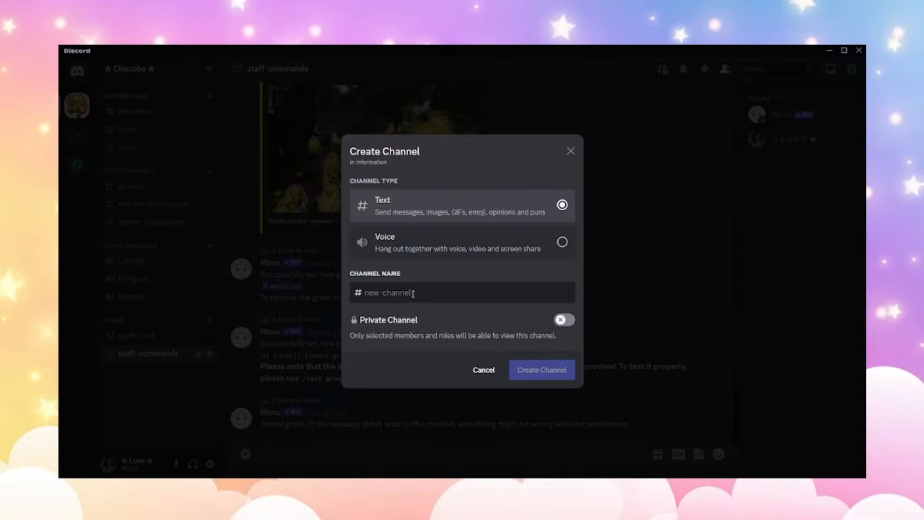
type("goodby")
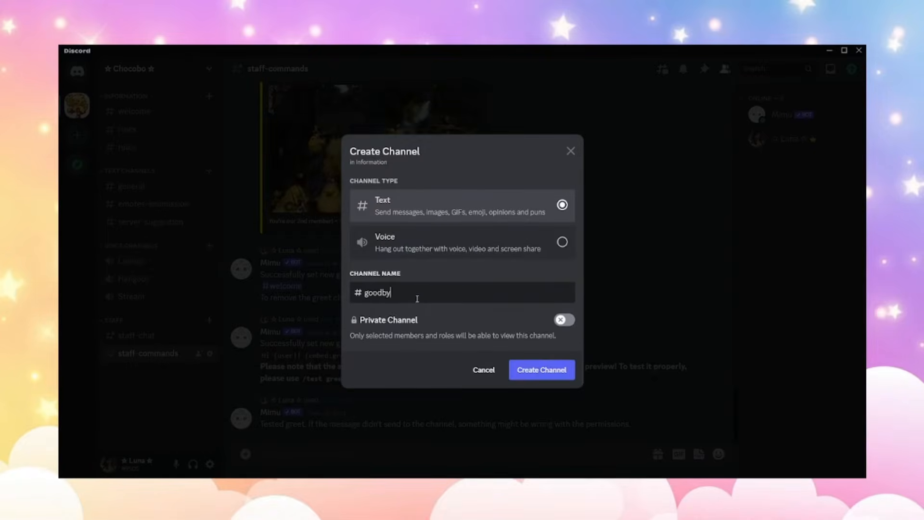
type("e")
left_click(564, 320)
left_click(546, 370)
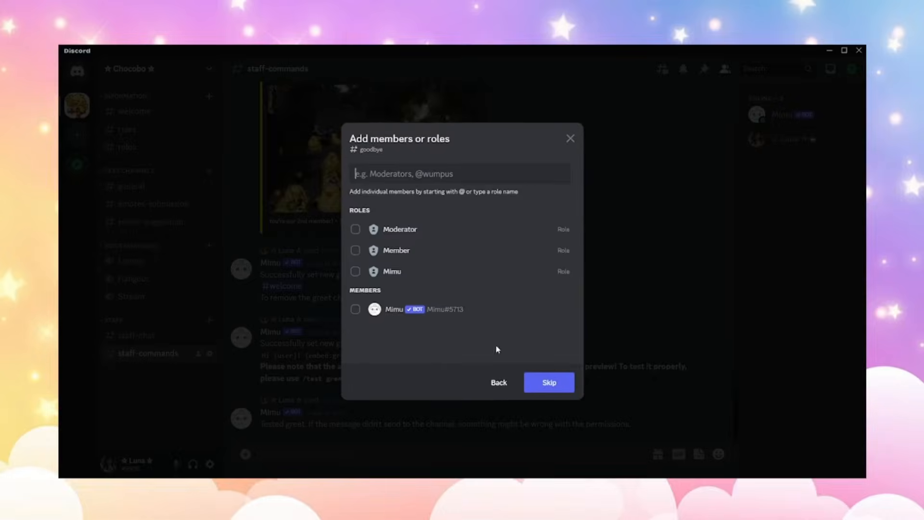
left_click(420, 230)
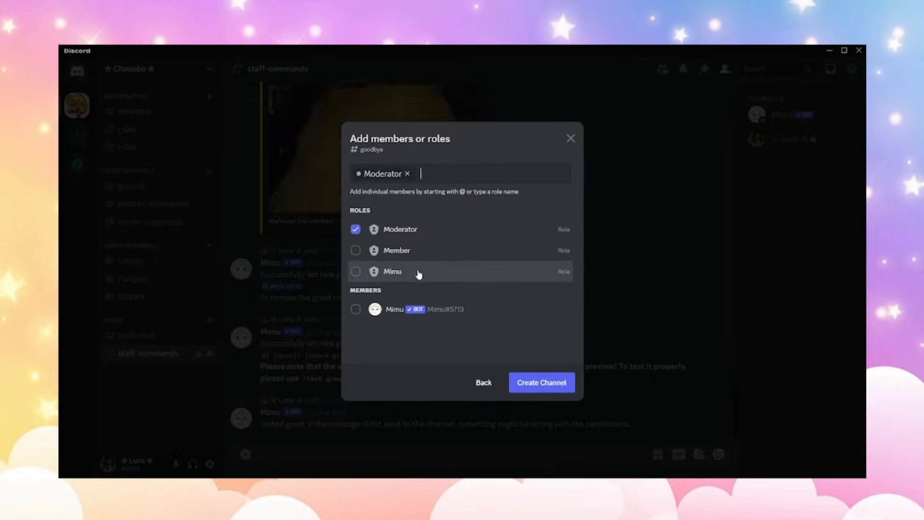
left_click(419, 273)
left_click(540, 383)
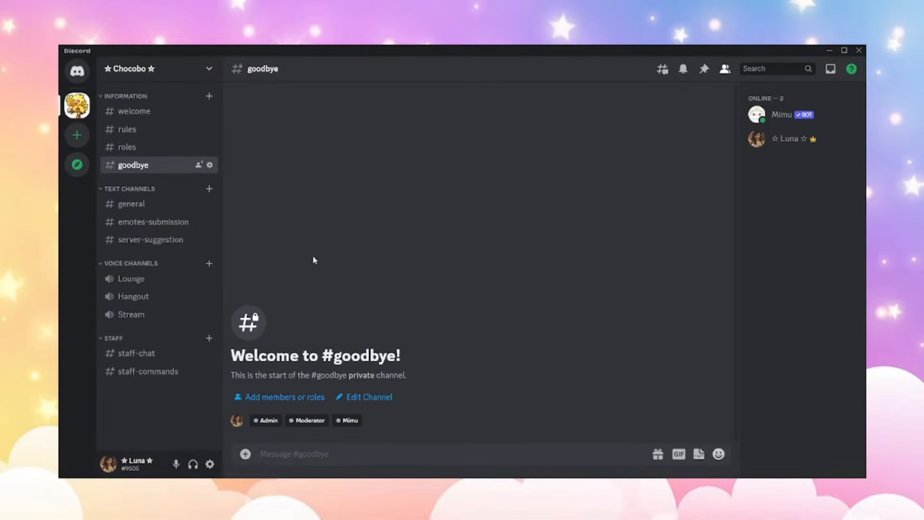
- In the goodbye channel's permissions, allow the Mimu role Send Messages and Send Messages in Threads
left_click(210, 164)
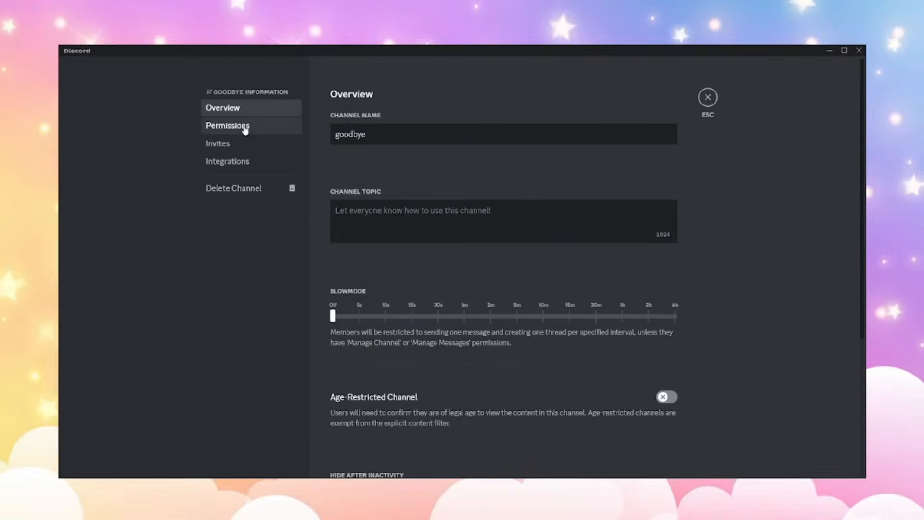
left_click(245, 126)
scroll(722, 304, "down", 5)
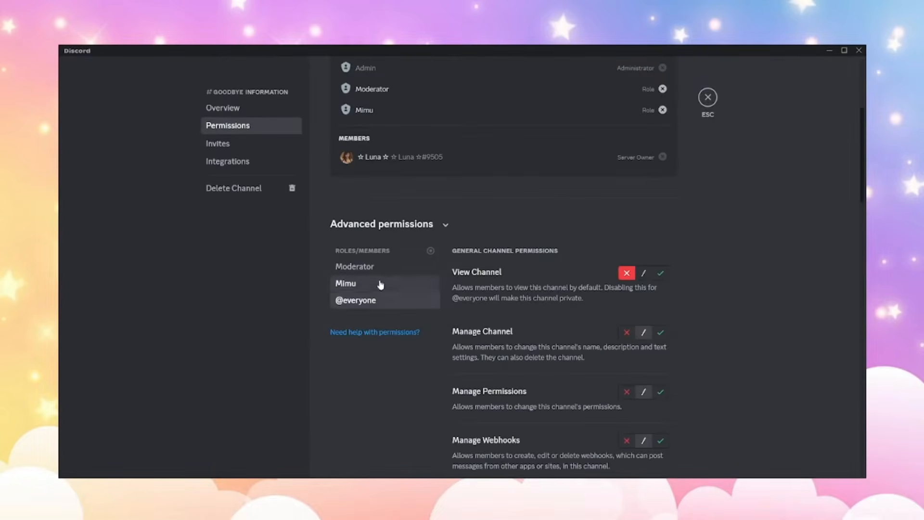
left_click(380, 284)
scroll(694, 318, "down", 5)
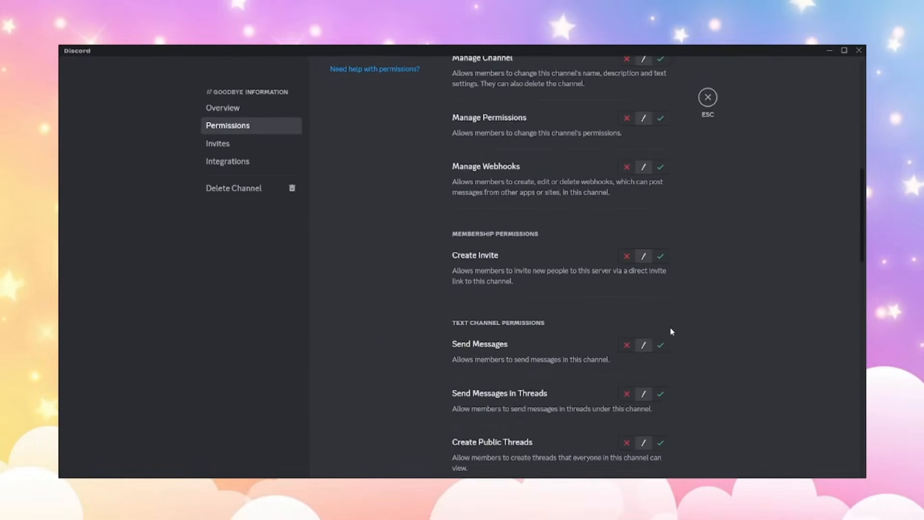
left_click(660, 345)
left_click(662, 394)
scroll(703, 371, "down", 5)
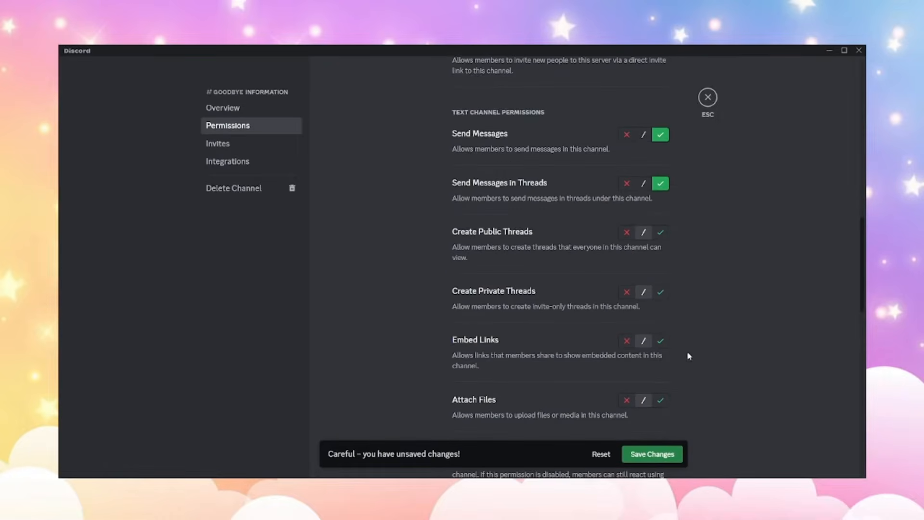
left_click(661, 341)
left_click(660, 400)
scroll(691, 368, "down", 5)
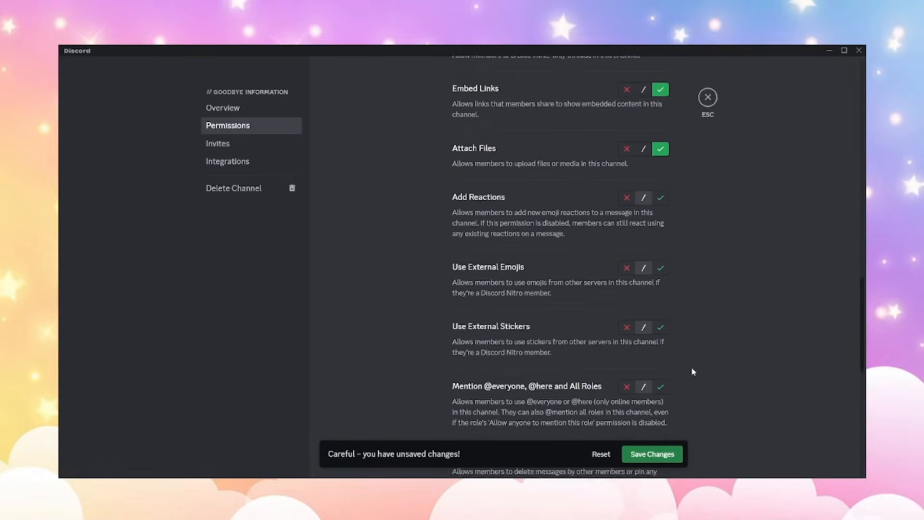
left_click(661, 375)
left_click(667, 454)
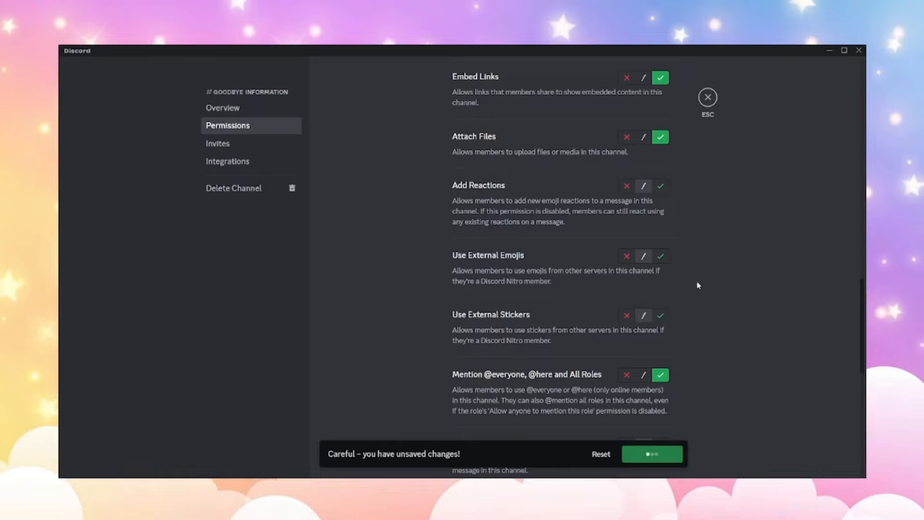
left_click(707, 99)
- In the staff-commands channel, run /embed create to make an embed named leave
left_click(147, 372)
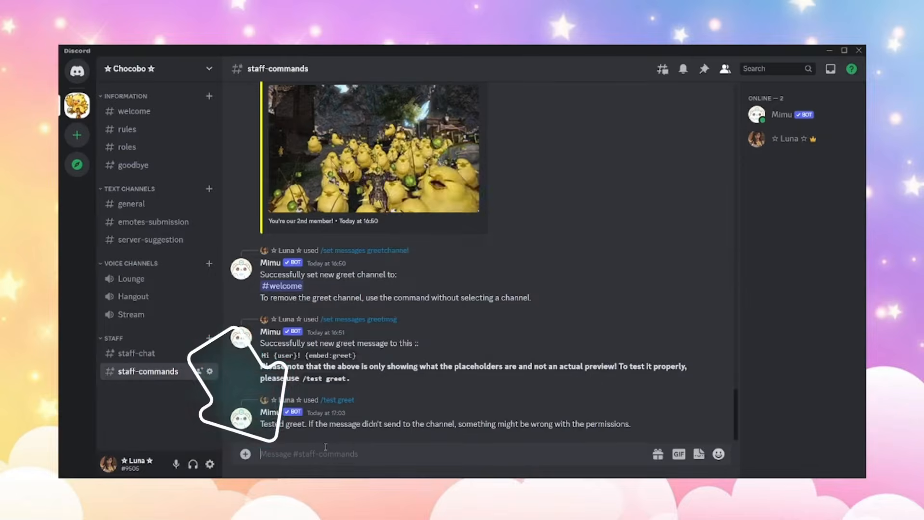
type("/embed")
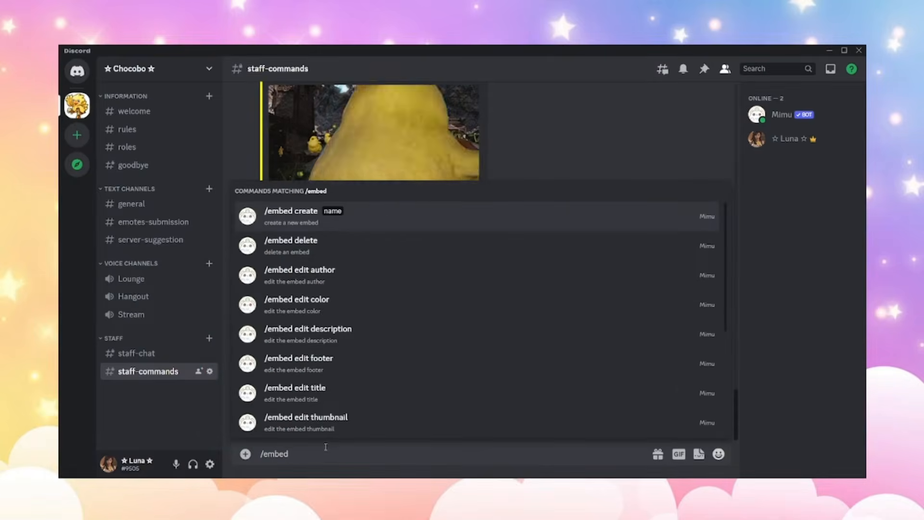
type(" create")
key("Tab")
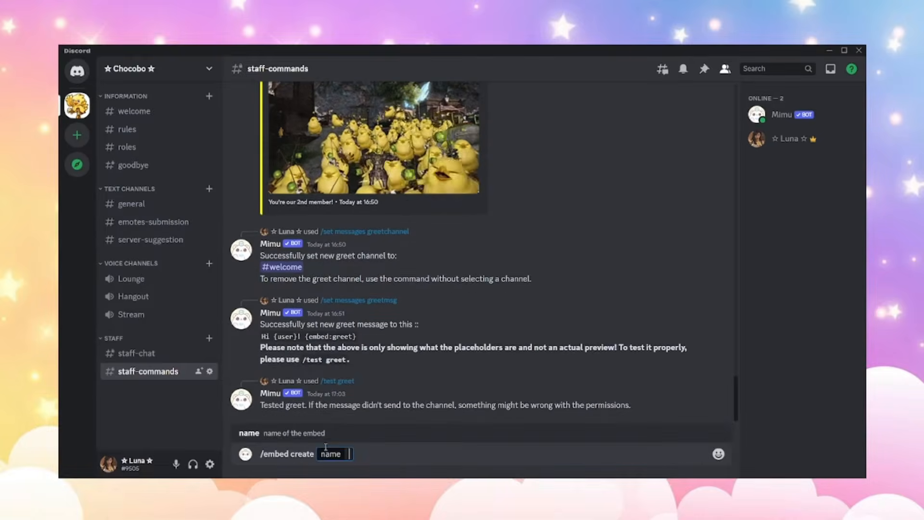
type("greet")
key("Return")
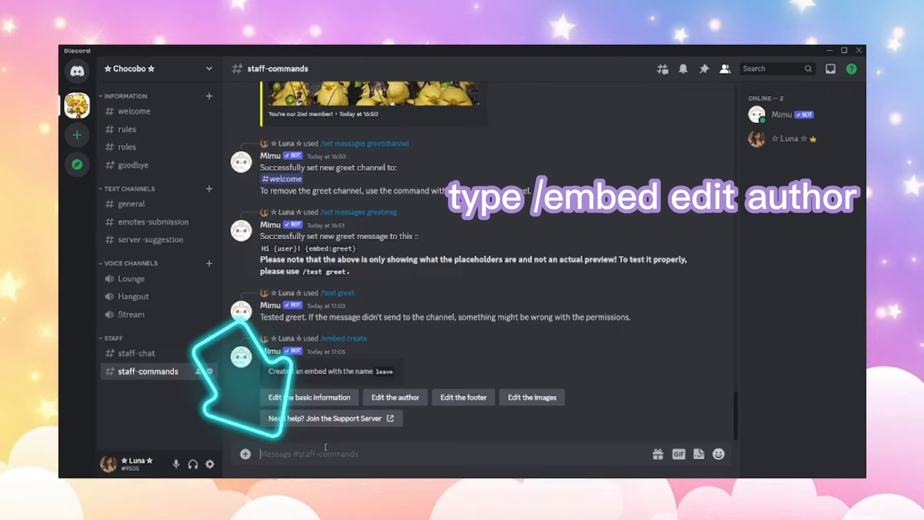
- Compose an /embed edit author command for the leave embed with {user_tag} as the author text
type("/embed")
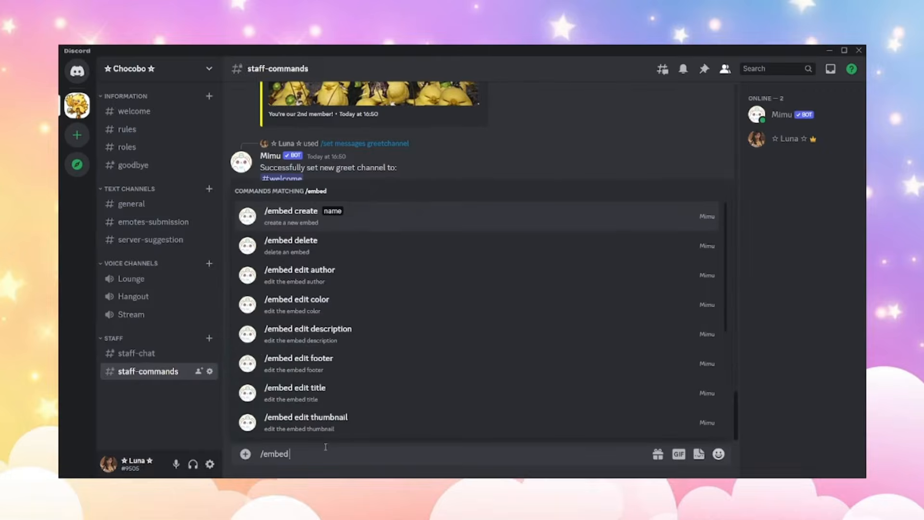
type(" edit auth")
key("Tab")
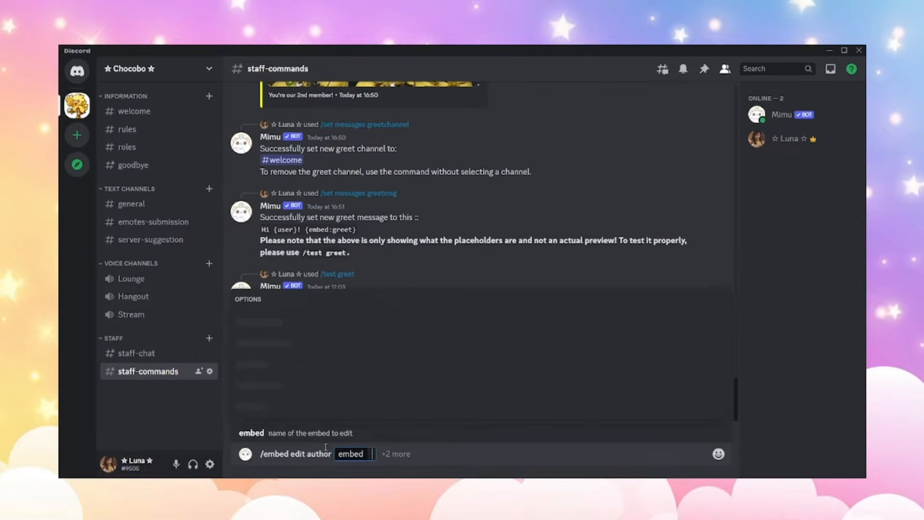
key("Down")
key("Tab")
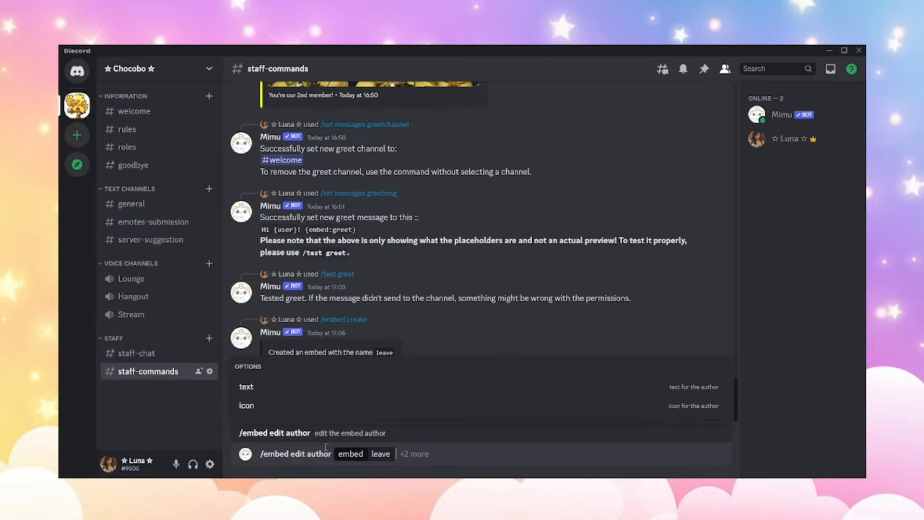
key("Tab")
type("{")
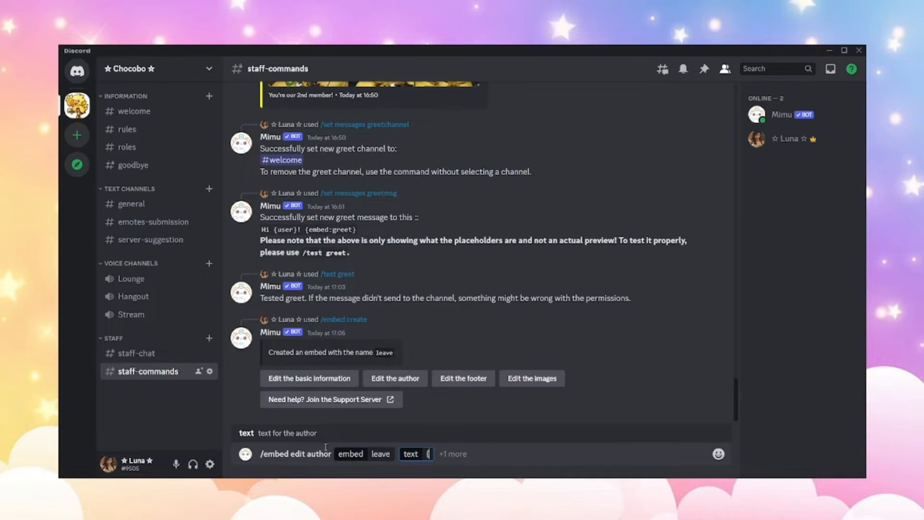
type("usertag")
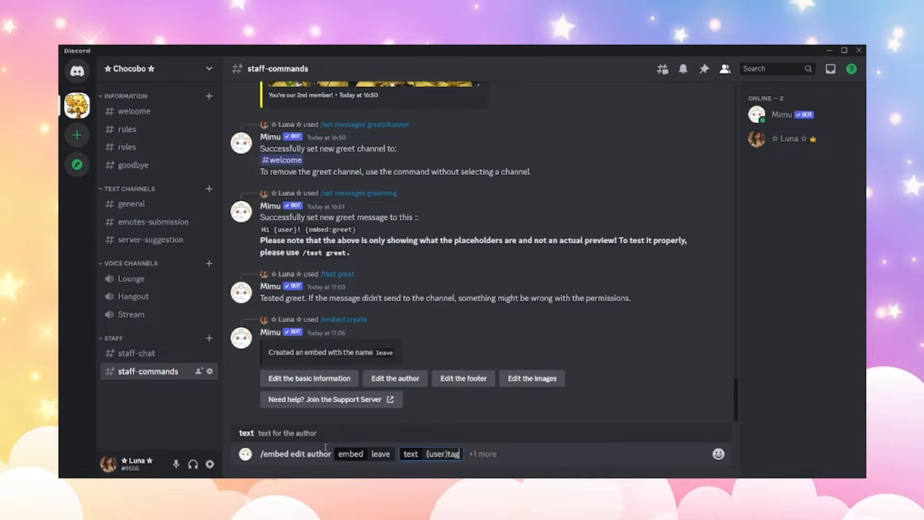
key("BackSpace")
key("BackSpace")
key("BackSpace")
type("+tag")
key("BackSpace")
key("BackSpace")
key("BackSpace")
key("BackSpace")
type("_tag}")
- Add {user_avatar} as the author icon and send the command
key("Tab")
key("Tab")
key("Tab")
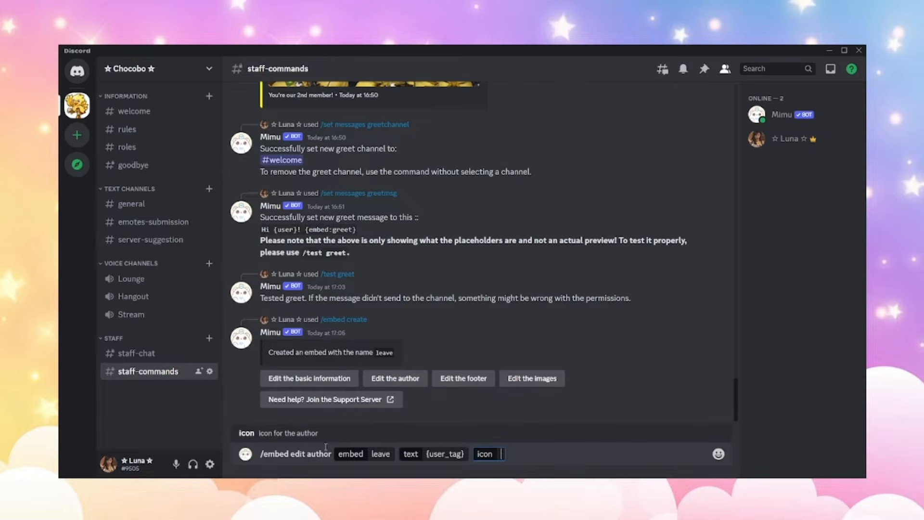
type("{user_avatar")
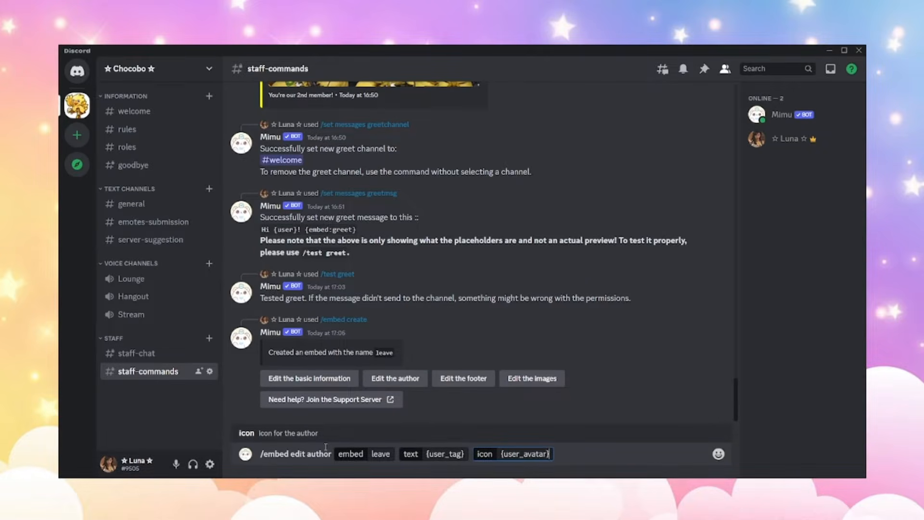
key("Return")
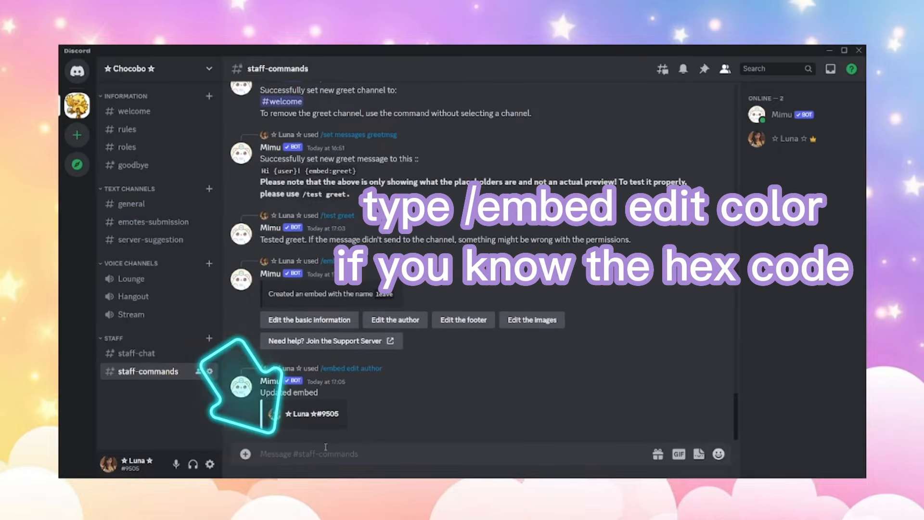
- Set the leave embed's color to #ffff00 with the /embed edit color command
type("/embed")
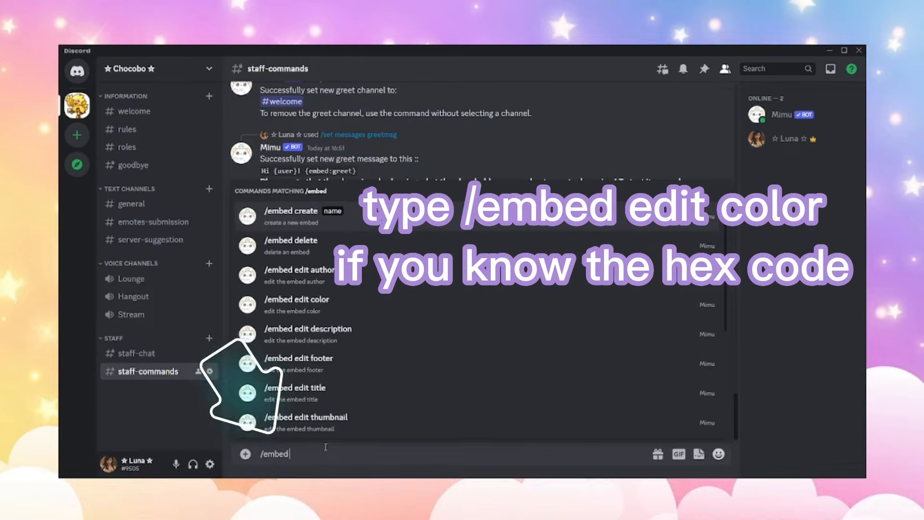
type(" edit color")
key("Tab")
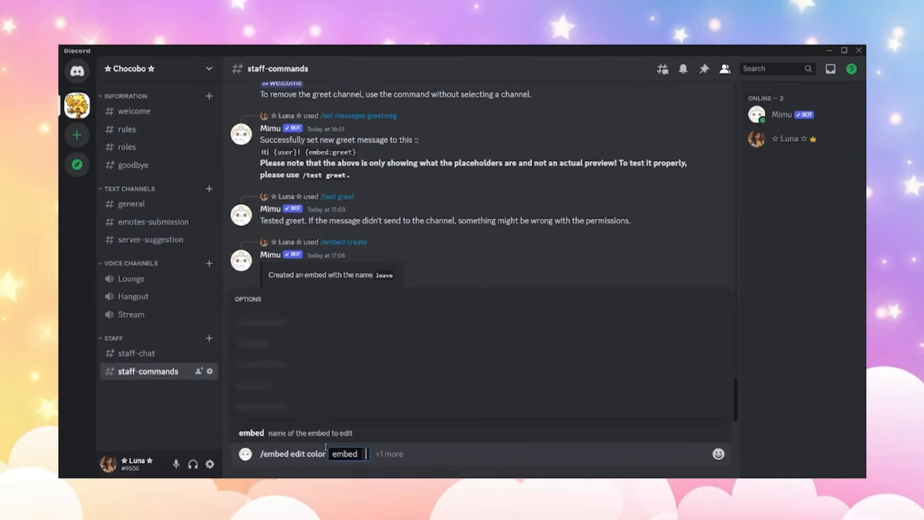
key("Down")
key("Tab")
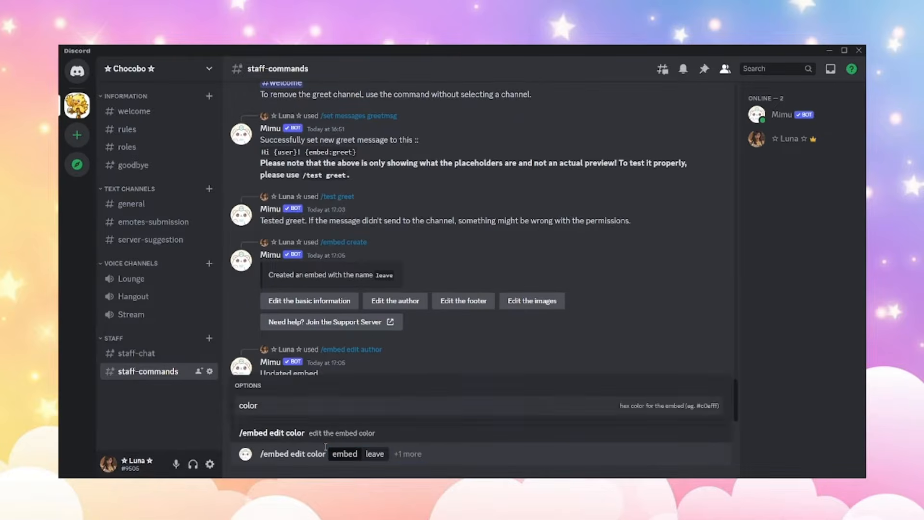
key("Tab")
type("#")
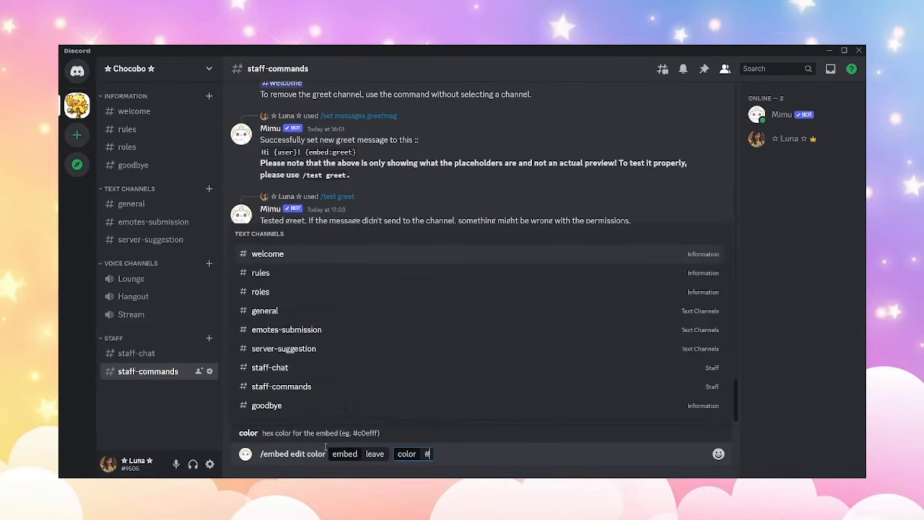
type("fffffff00")
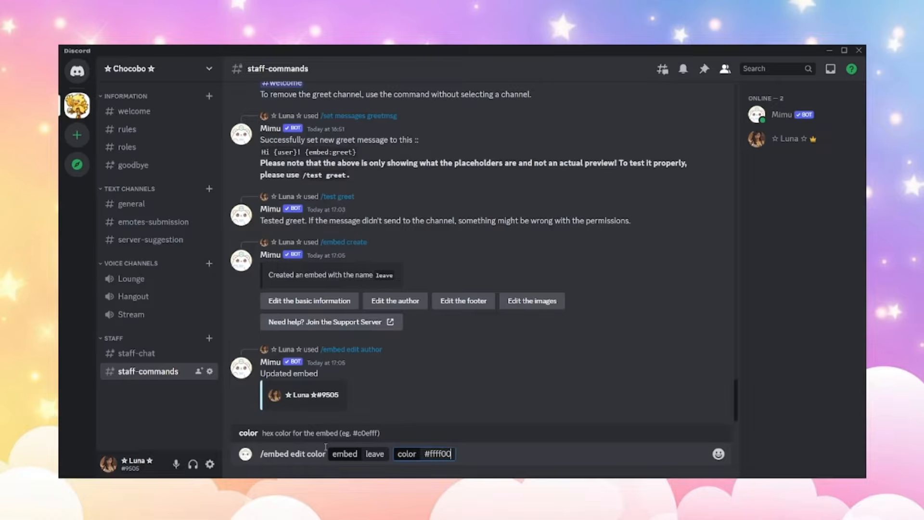
key("Return")
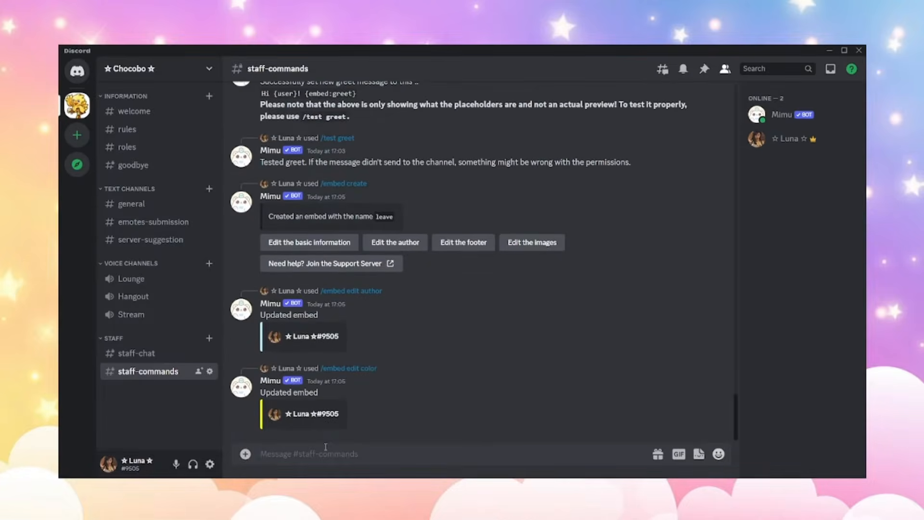
- Set the leave embed's title to "{user_tag} has left {server_name}!" with the /embed edit title command
type("/")
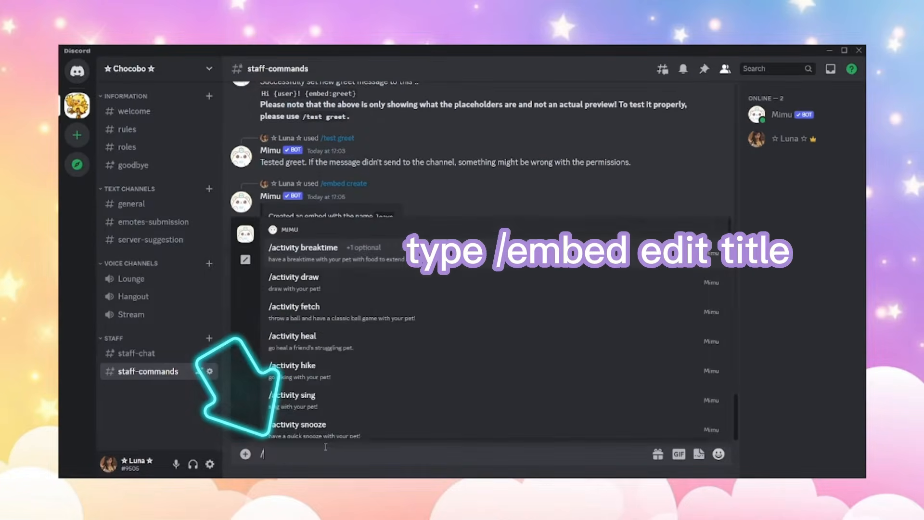
type("embed edit")
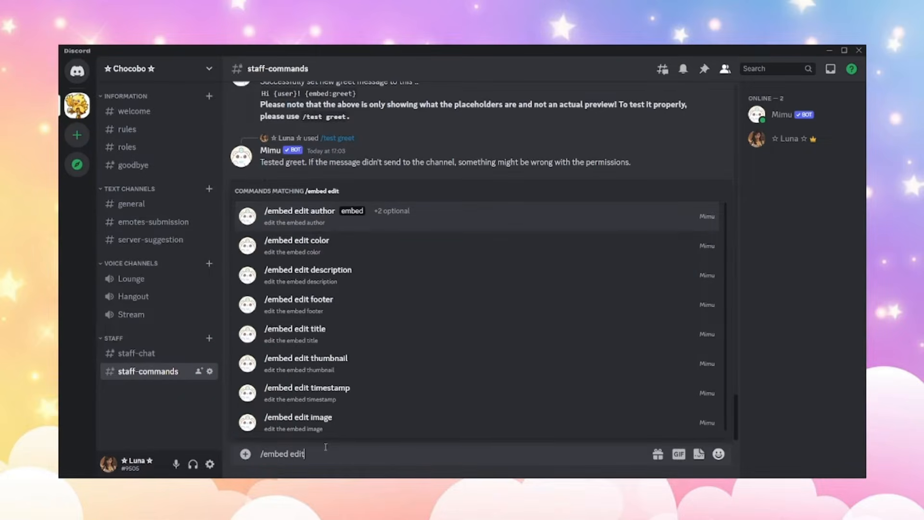
type(" title")
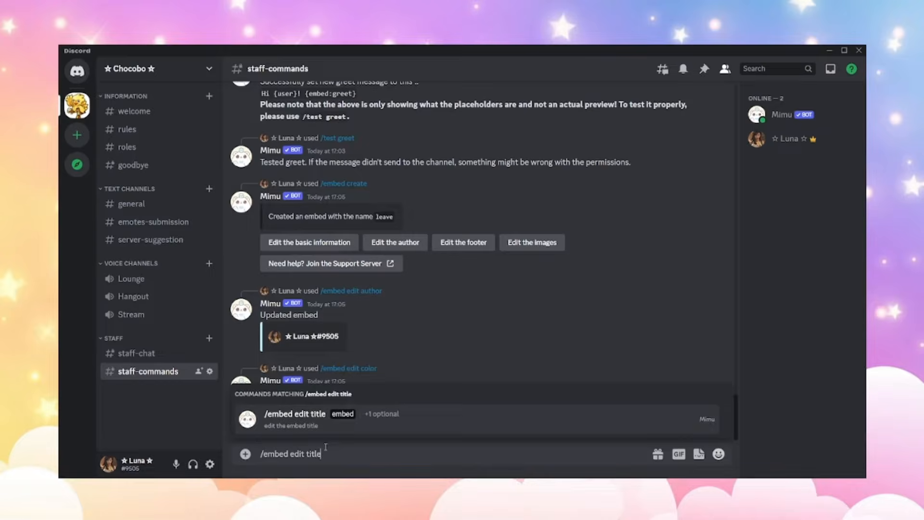
key("Return")
key("Down")
key("Return")
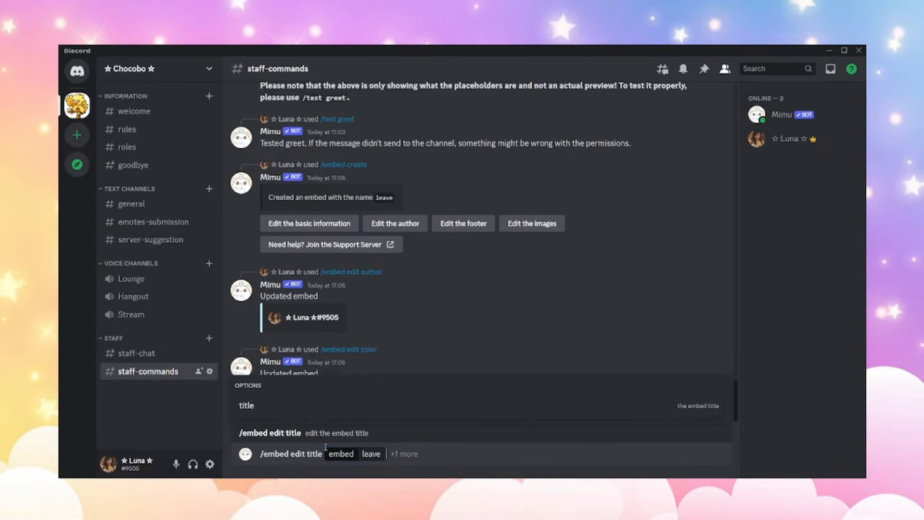
key("Down")
key("Return")
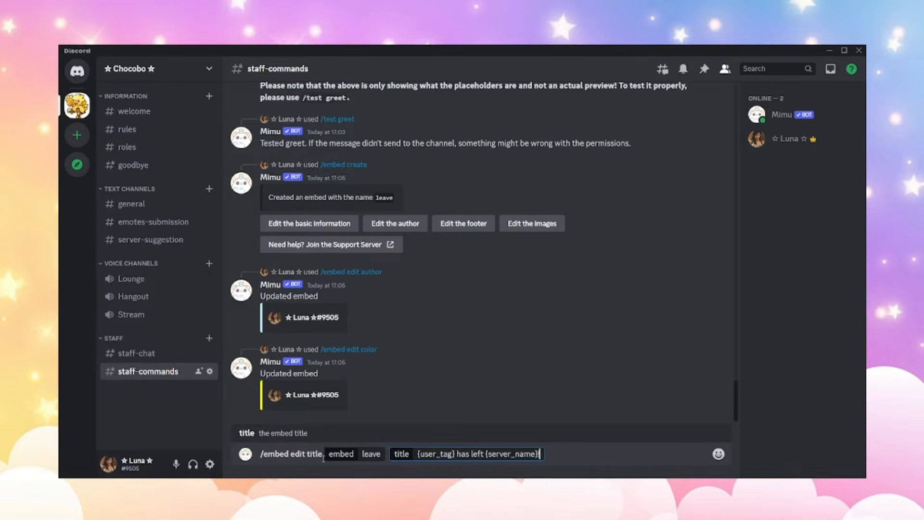
key("Return")
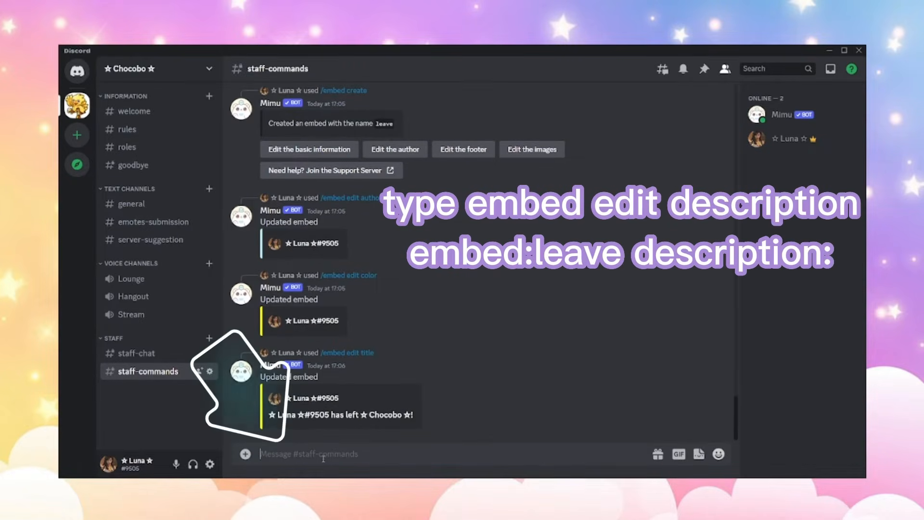
- Compose an /embed edit description command for the leave embed with the description "We're sad to see you go :("
type("embed edi")
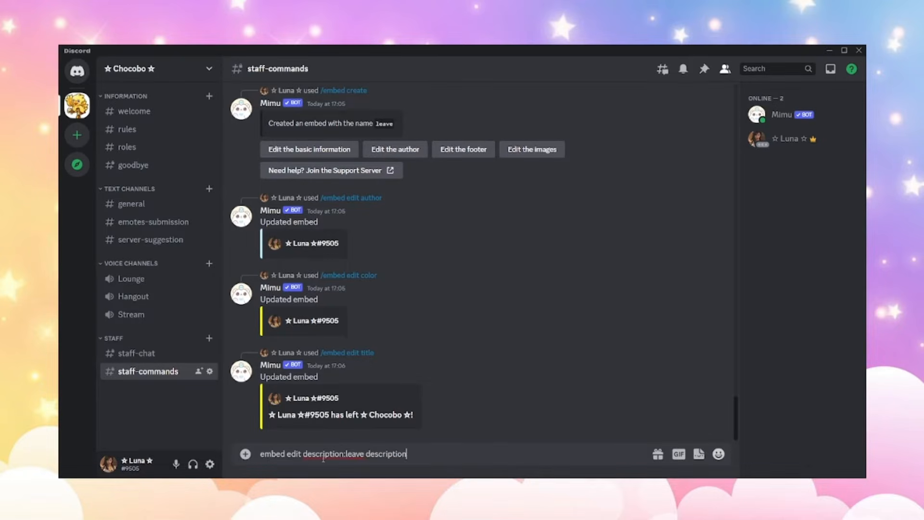
key("shift+Return")
type("We")
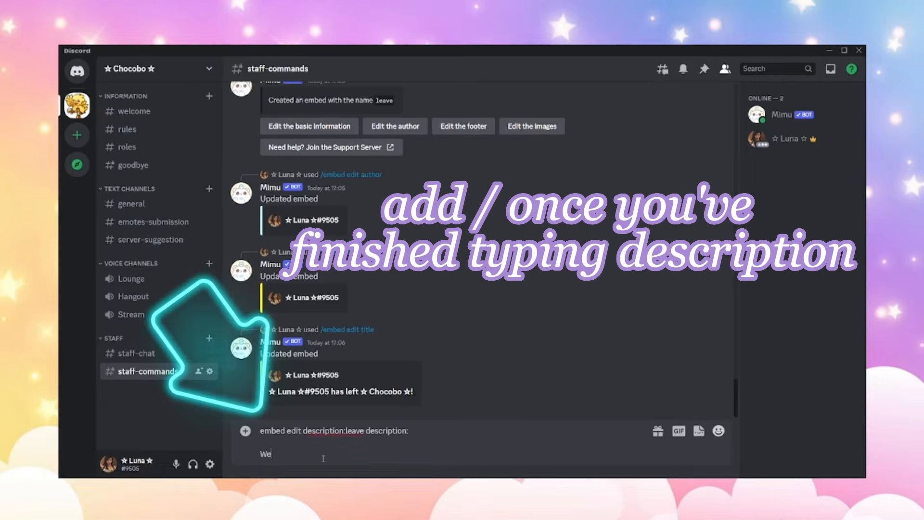
type("'re sad to see you go :(")
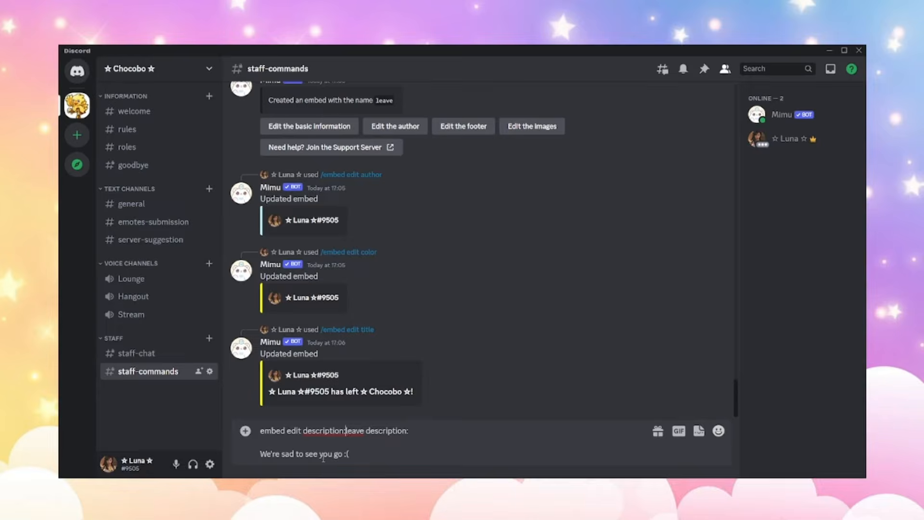
type("/")
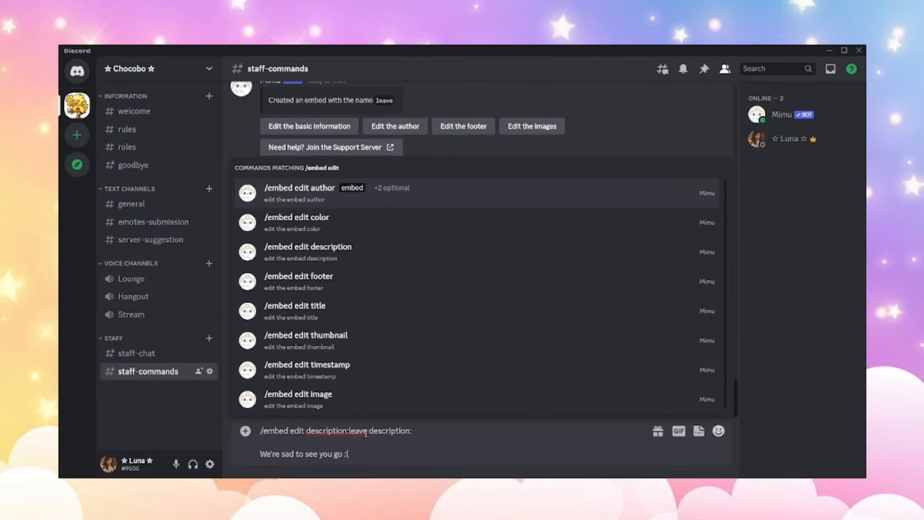
type("embed edit description description")
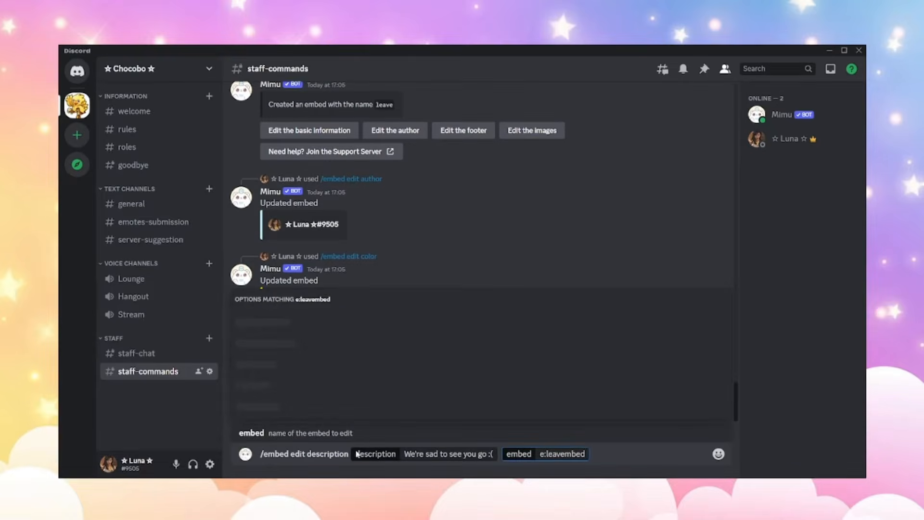
- Correct the command's embed option to leave and send the description edit
left_click_drag(586, 453, 568, 453)
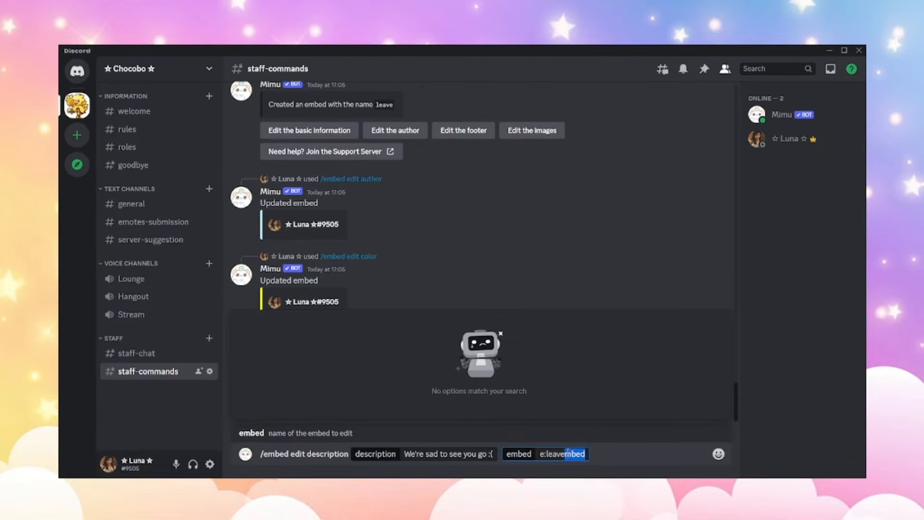
key("BackSpace")
key("BackSpace")
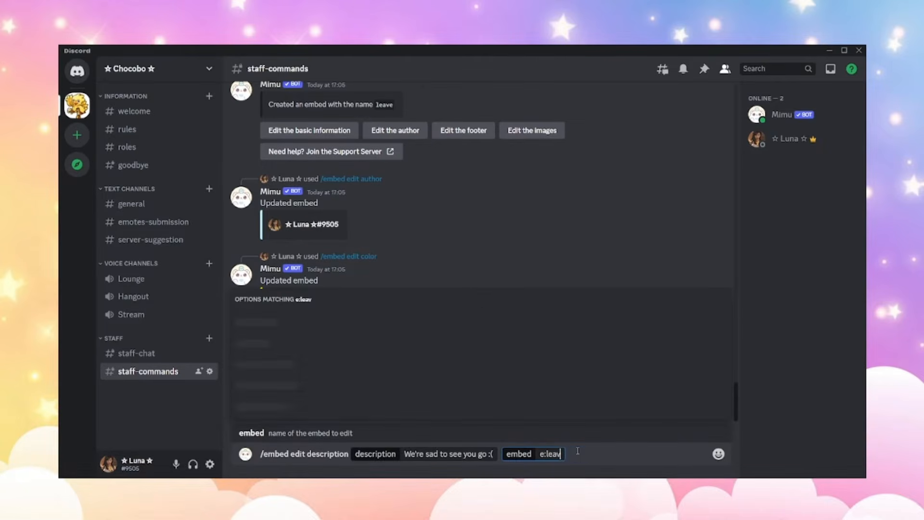
key("BackSpace")
type("leav")
left_click(579, 451)
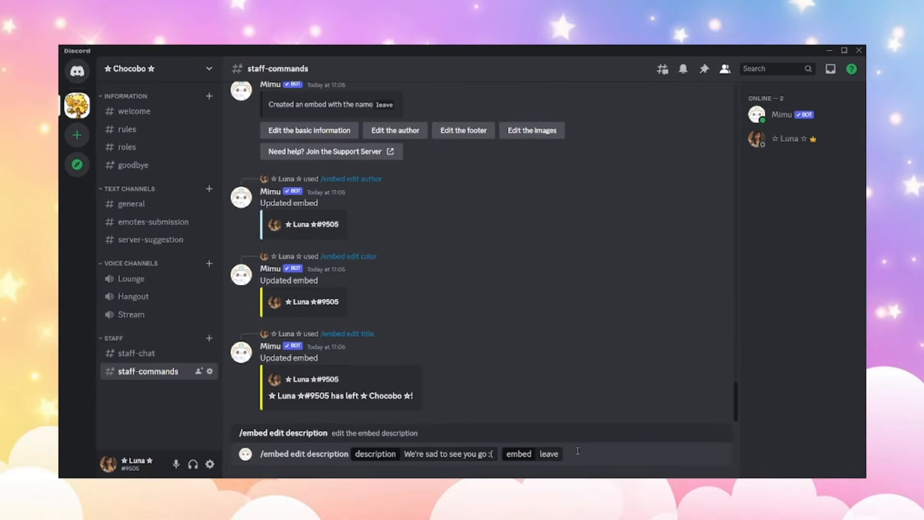
key("Return")
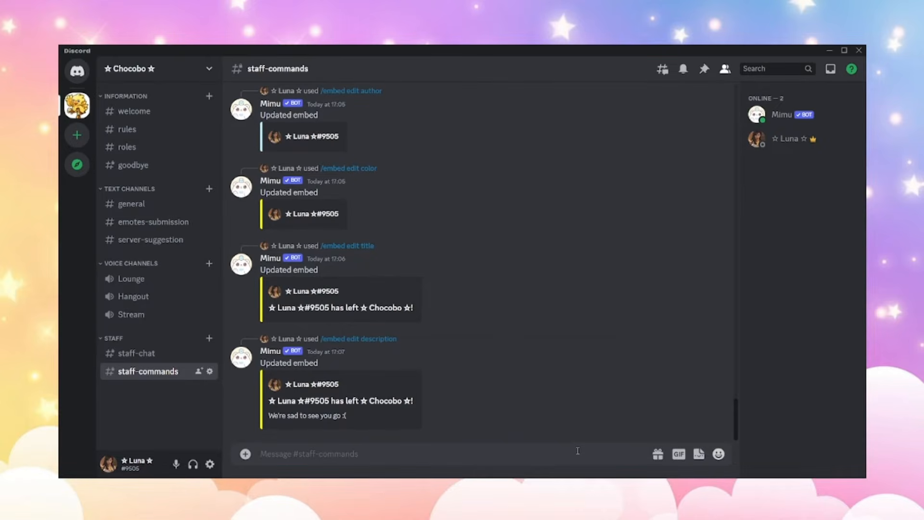
- Copy the link of the chocobo kart image posted at the start of the staff-commands channel
scroll(510, 346, "up", 20)
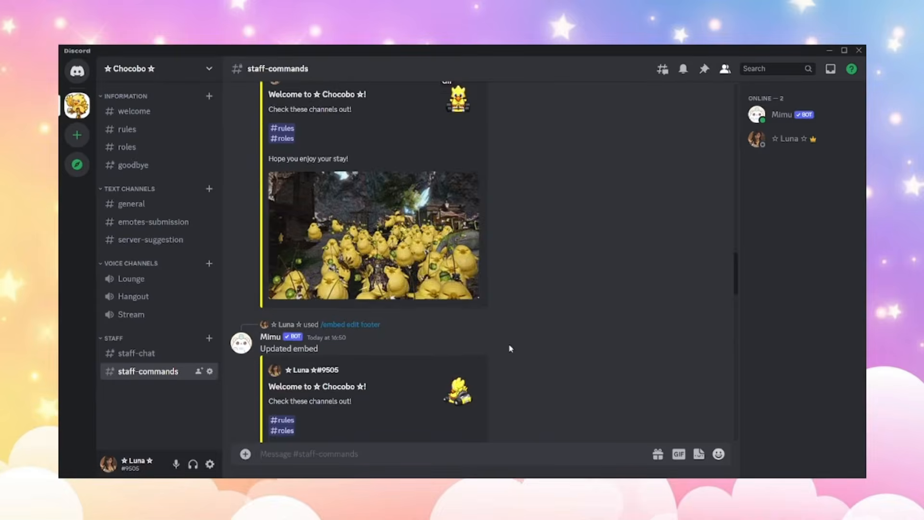
scroll(510, 348, "up", 20)
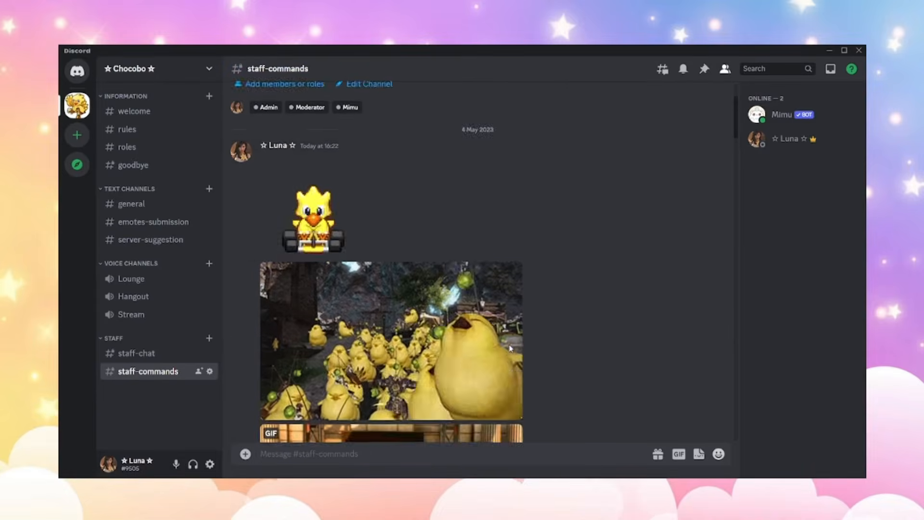
scroll(509, 347, "up", 3)
right_click(314, 327)
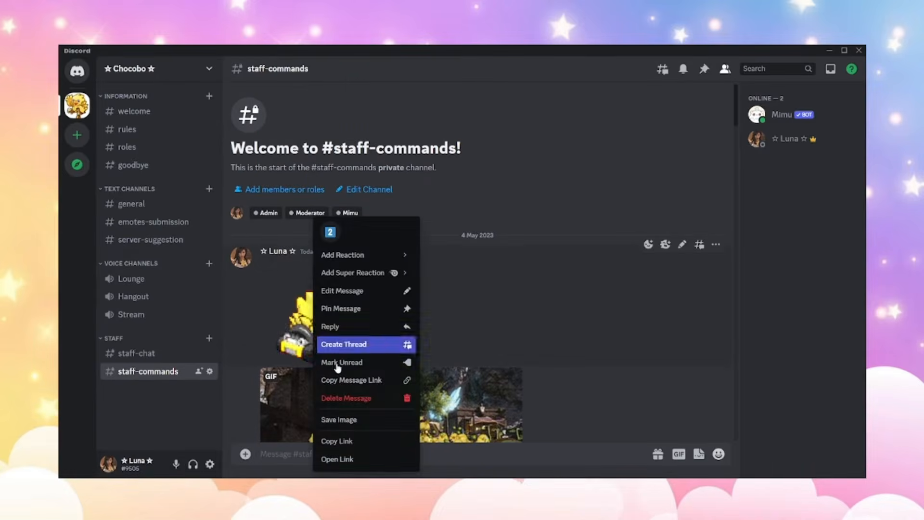
left_click(350, 442)
scroll(432, 389, "down", 20)
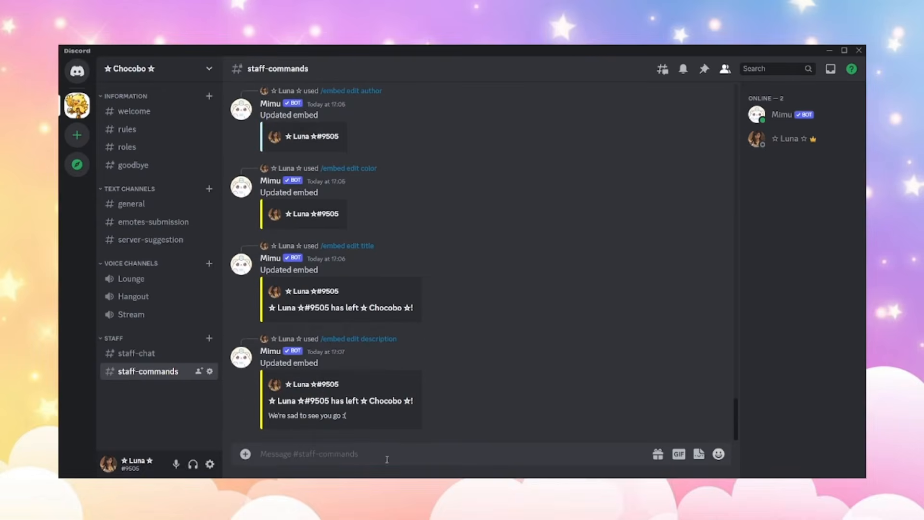
- Set the leave embed's thumbnail to the copied image link with the /embed edit thumbnail command
type("/emb")
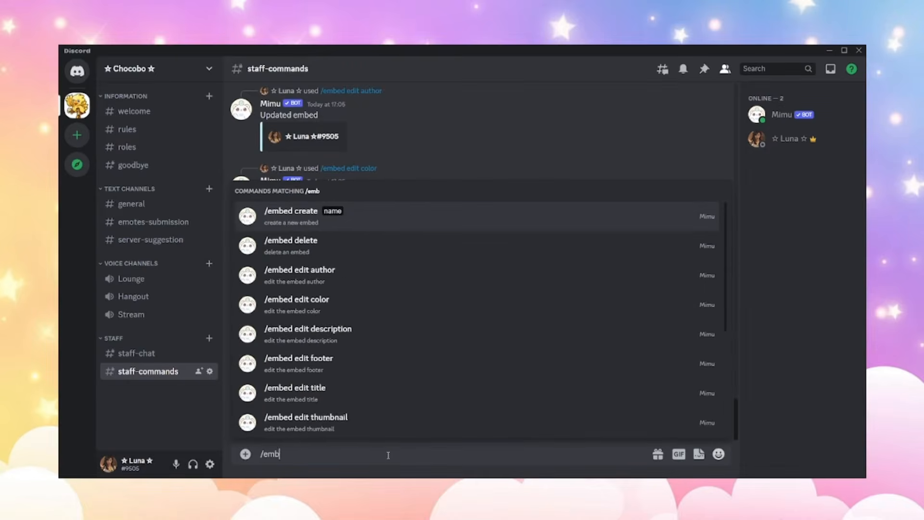
type("ed edi")
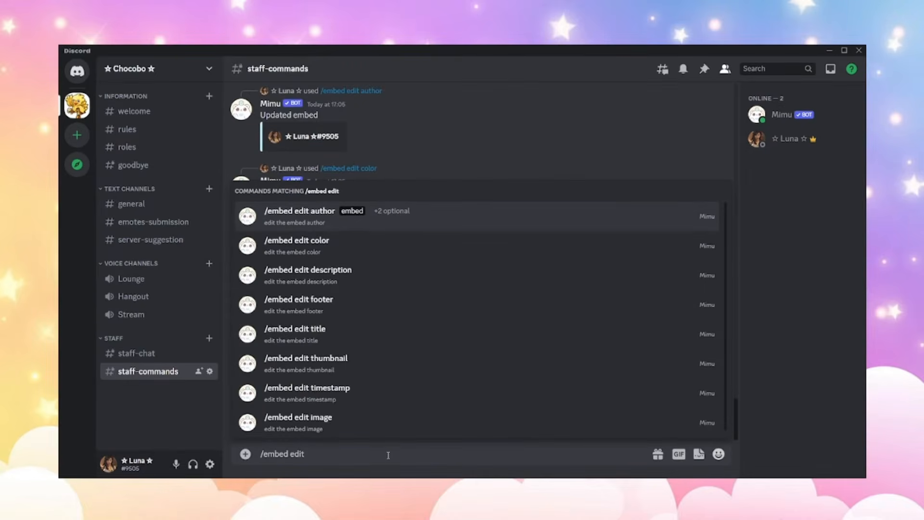
type("t thumbnail")
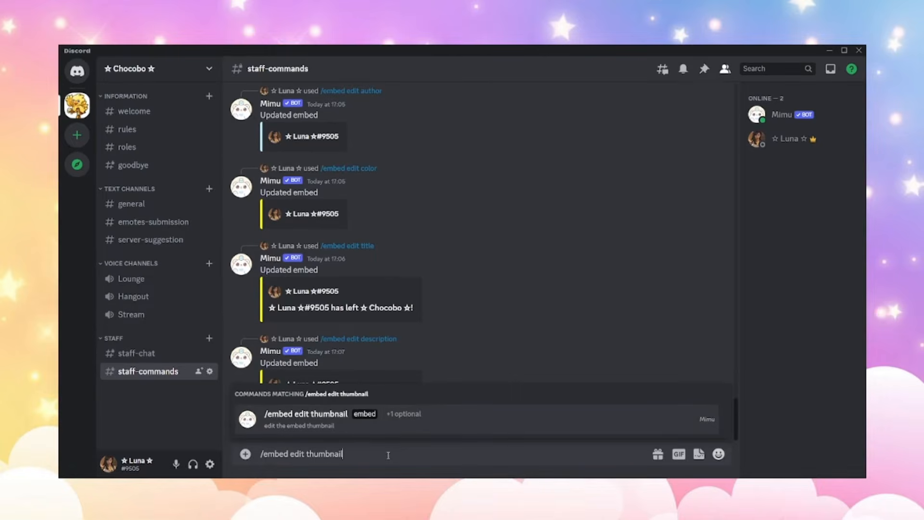
key("Tab")
key("Down")
key("Return")
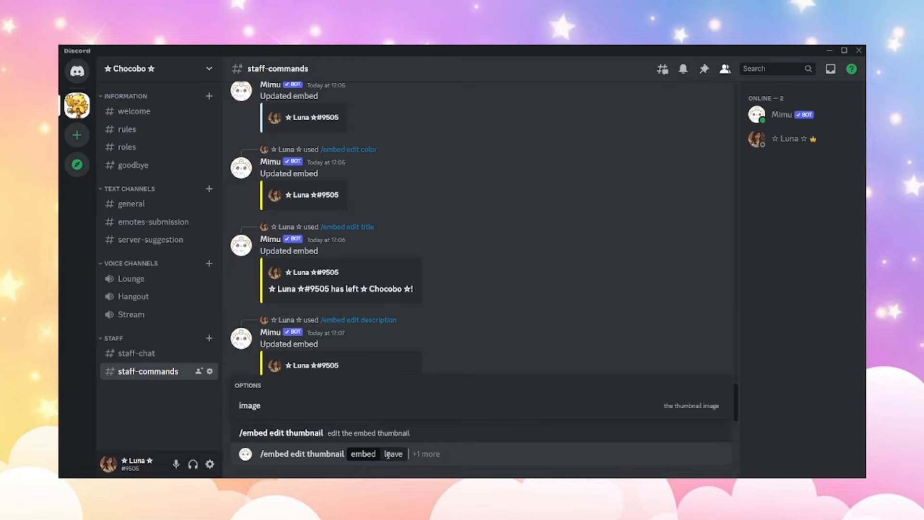
key("Down")
key("Return")
key("ctrl+v")
key("Return")
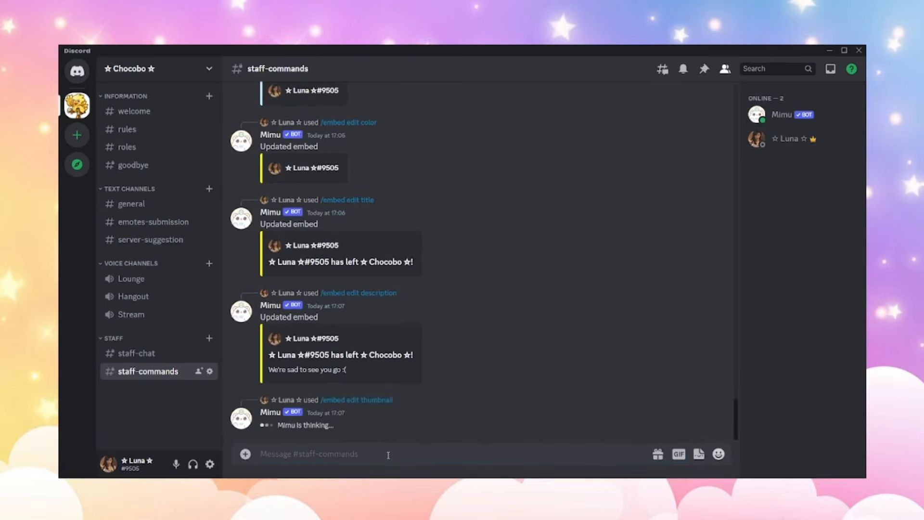
- Copy the link of the GIF showing a chocobo mascot on the street, near the start of the channel
scroll(501, 307, "up", 15)
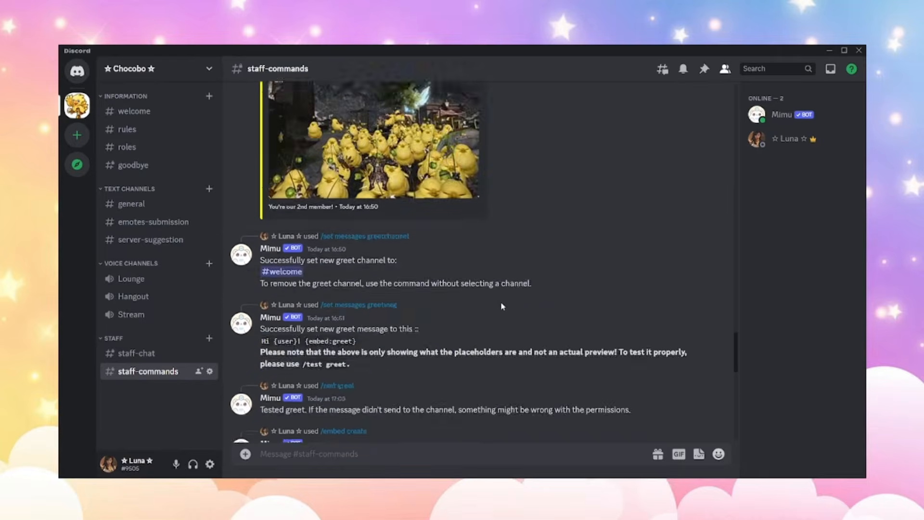
scroll(501, 307, "up", 15)
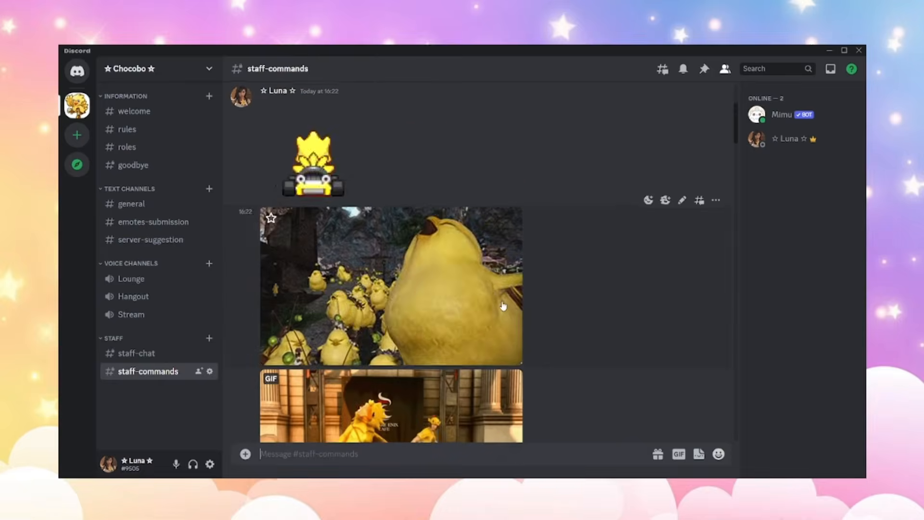
right_click(405, 310)
left_click(432, 439)
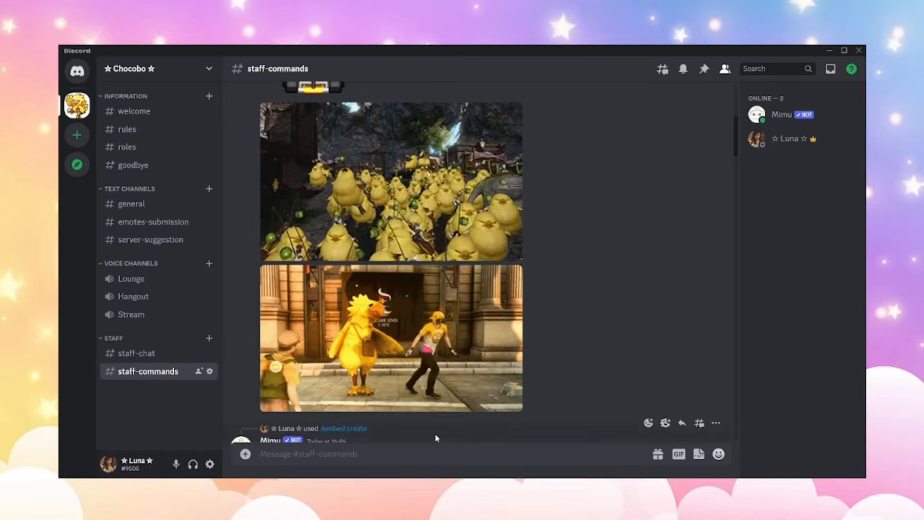
scroll(450, 382, "down", 15)
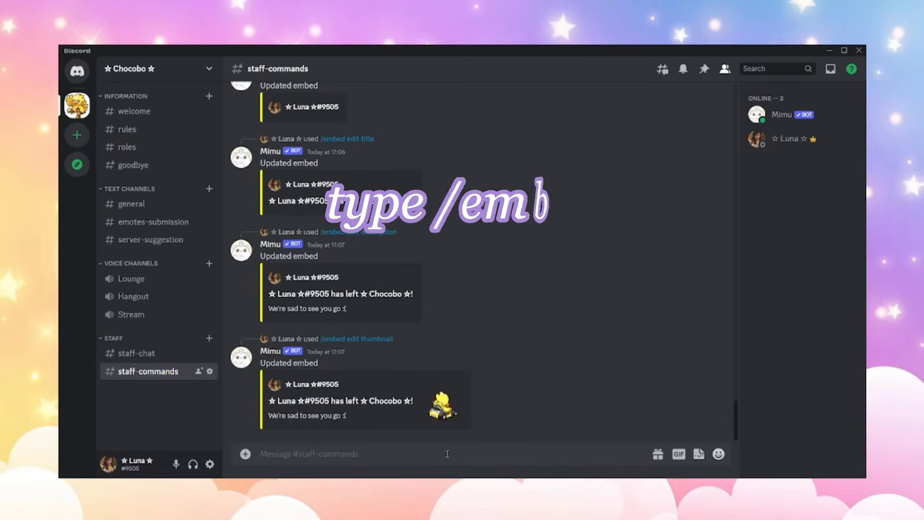
- Set the leave embed's main image to the copied GIF link with the /embed edit image command
type("/embed edit")
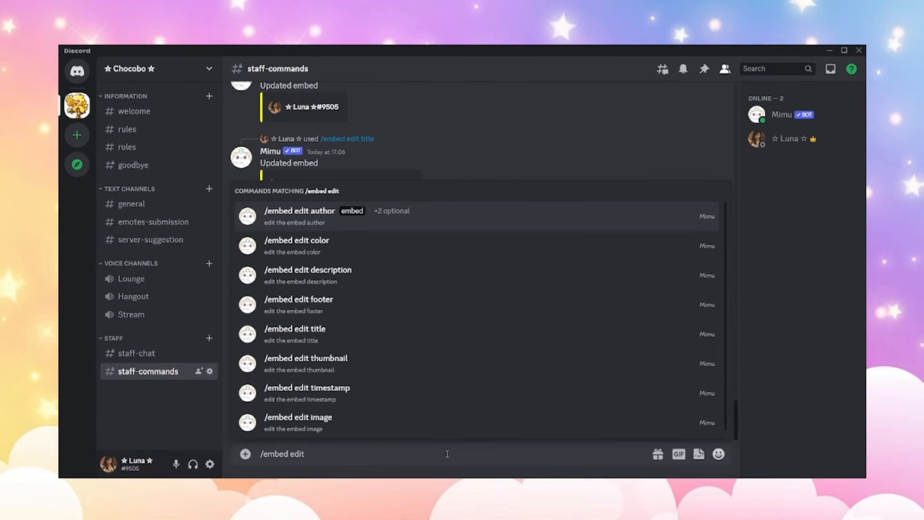
type(" image")
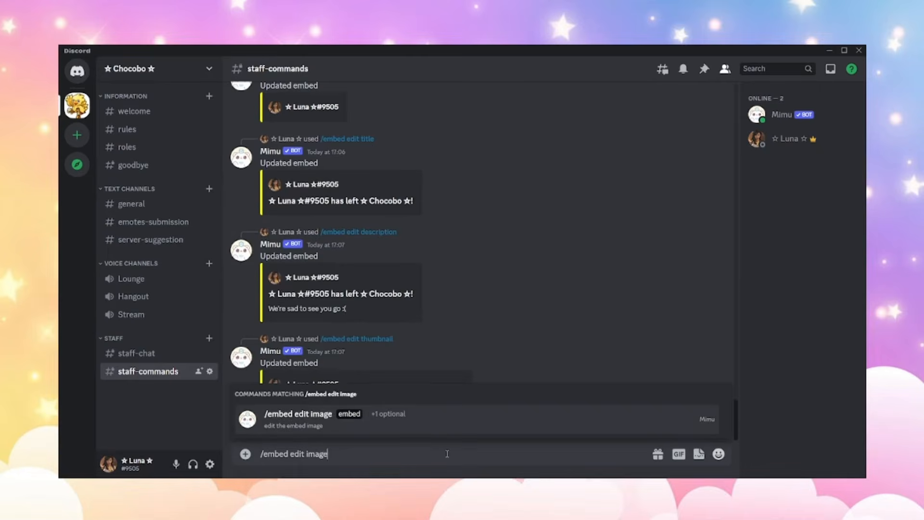
key("Tab")
key("Down")
key("Tab")
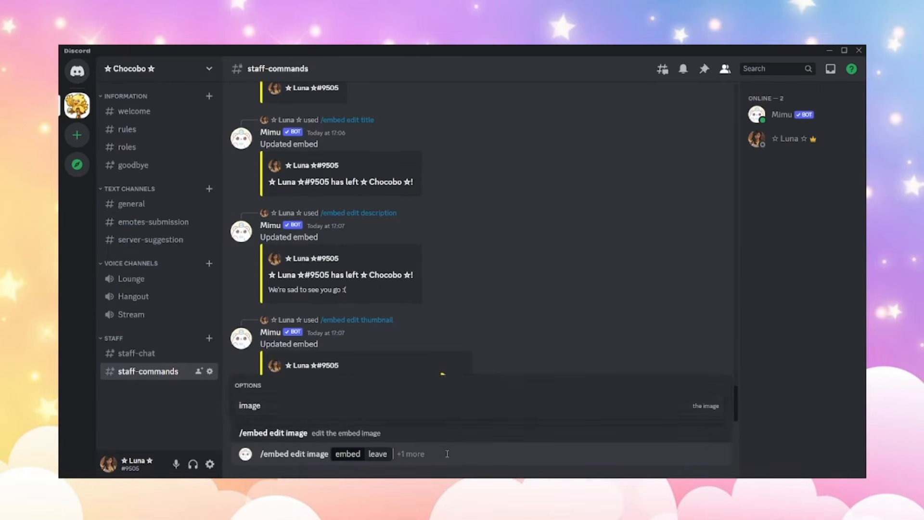
key("Tab")
key("ctrl+v")
key("Return")
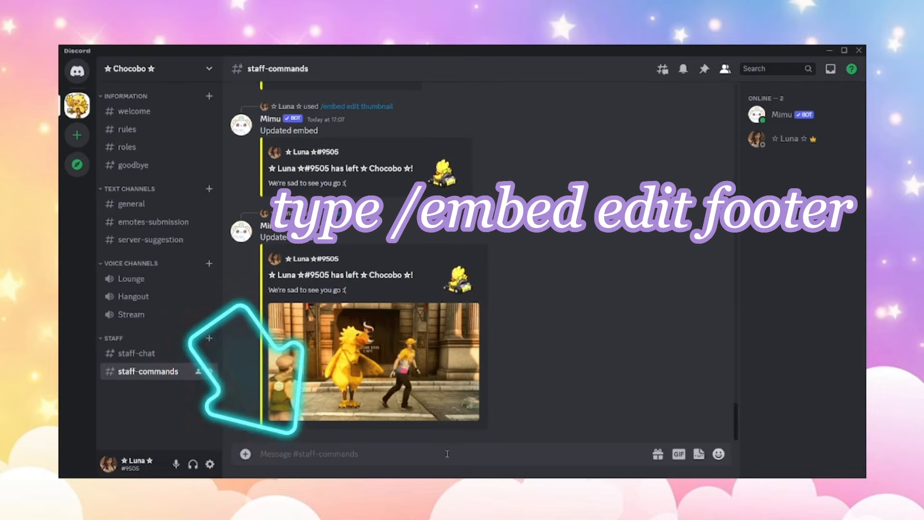
- Set the leave embed's footer text to "We're down to {server_membercount} members." with the /embed edit footer command
type("/embed edit")
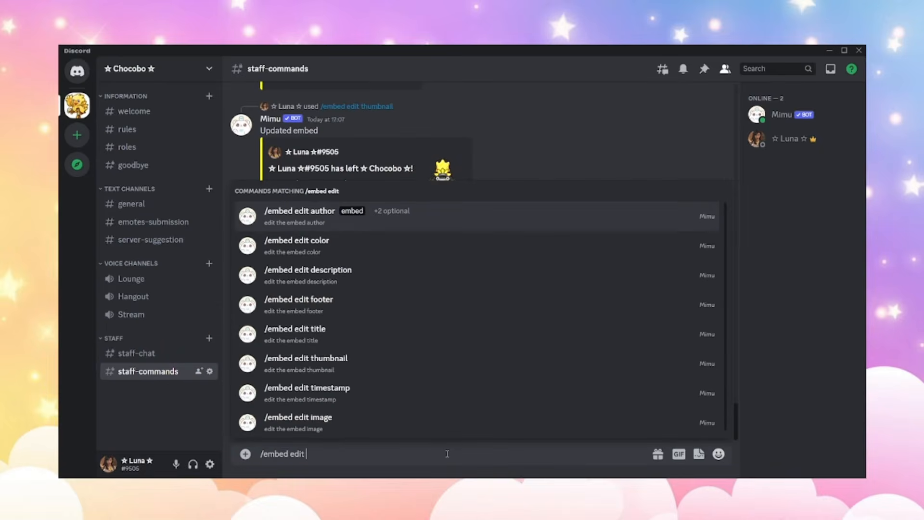
type(" foote")
key("Tab")
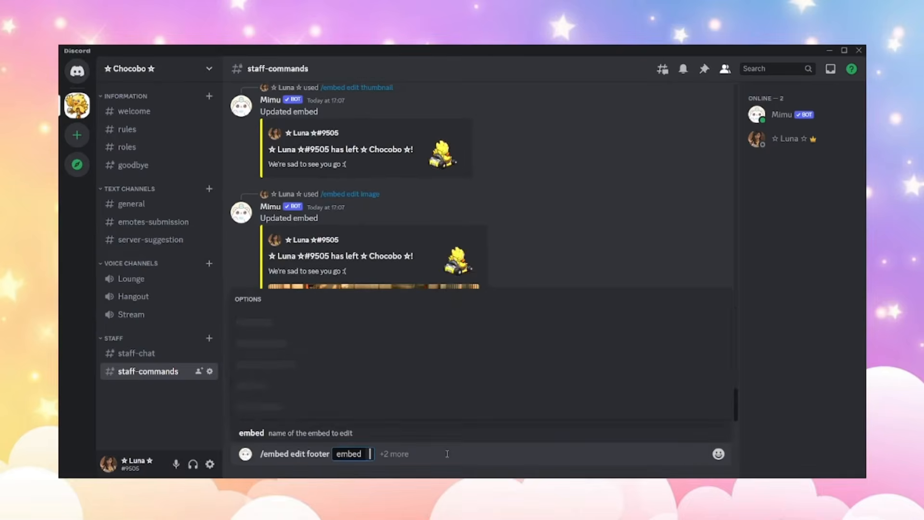
type("leave")
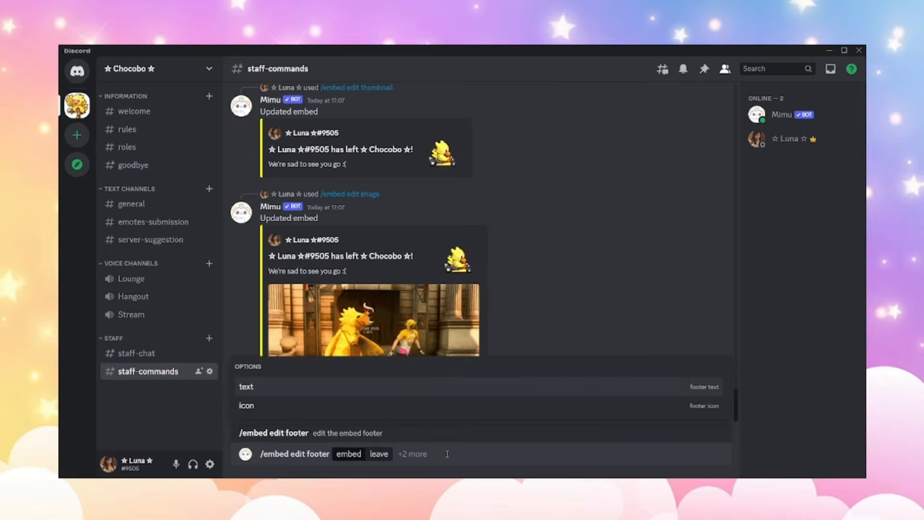
key("Tab")
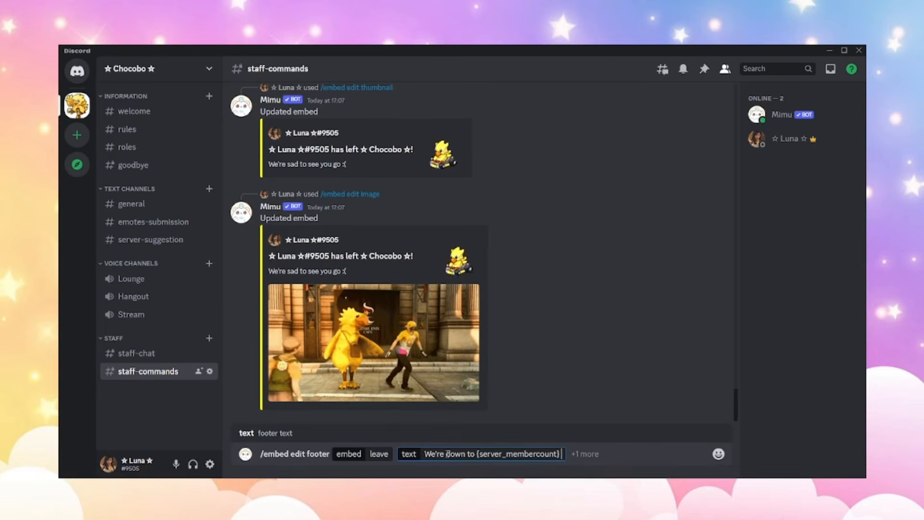
key("Return")
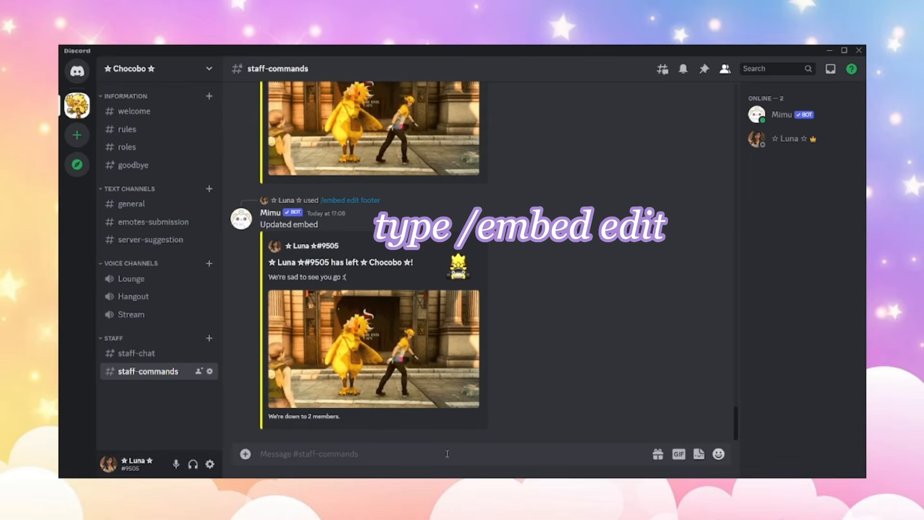
- Include a timestamp in the leave embed with the /embed edit timestamp command
type("/embe")
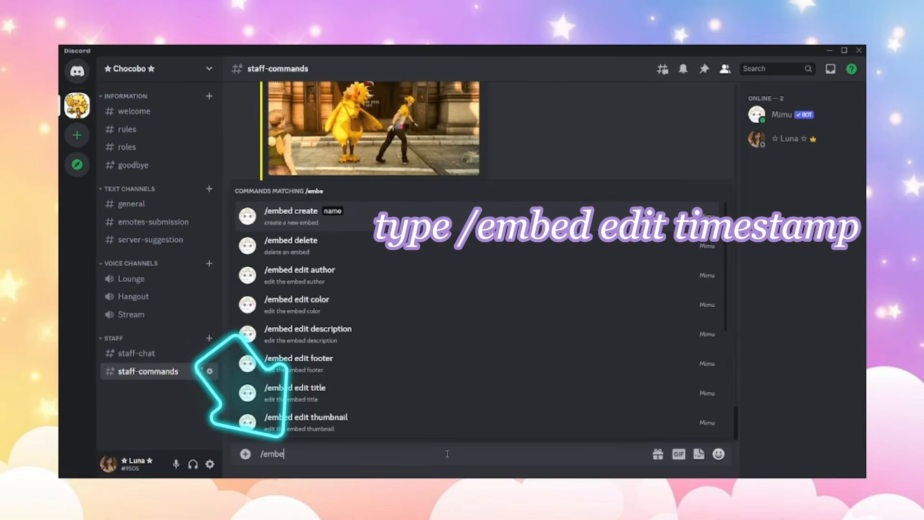
type("d edit ")
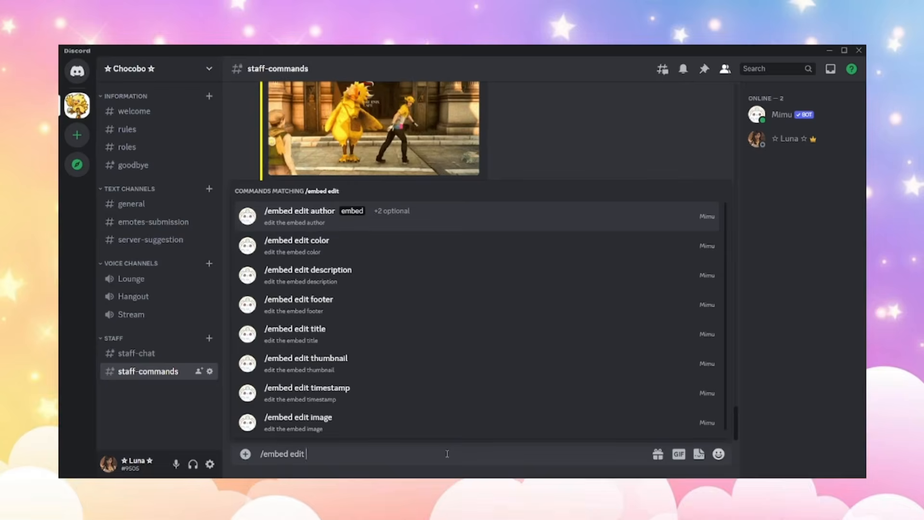
type("timestamp")
key("Tab")
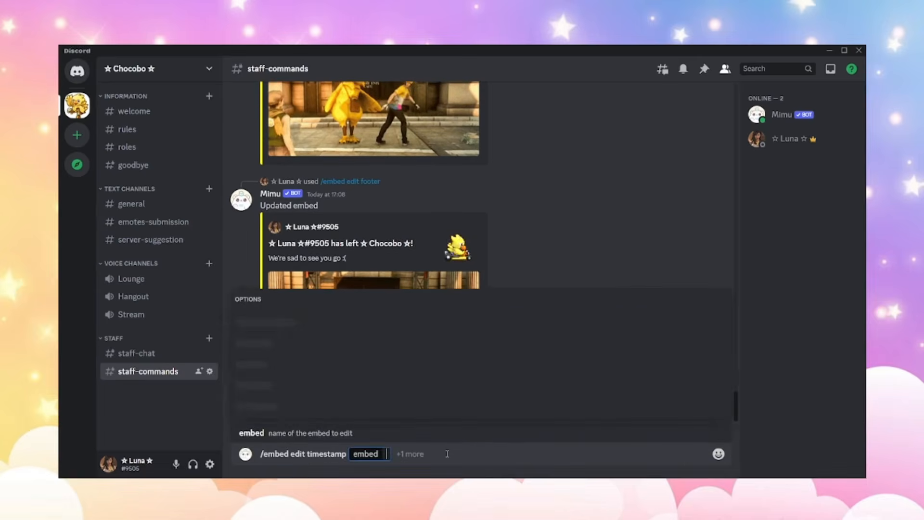
key("Down")
key("Tab")
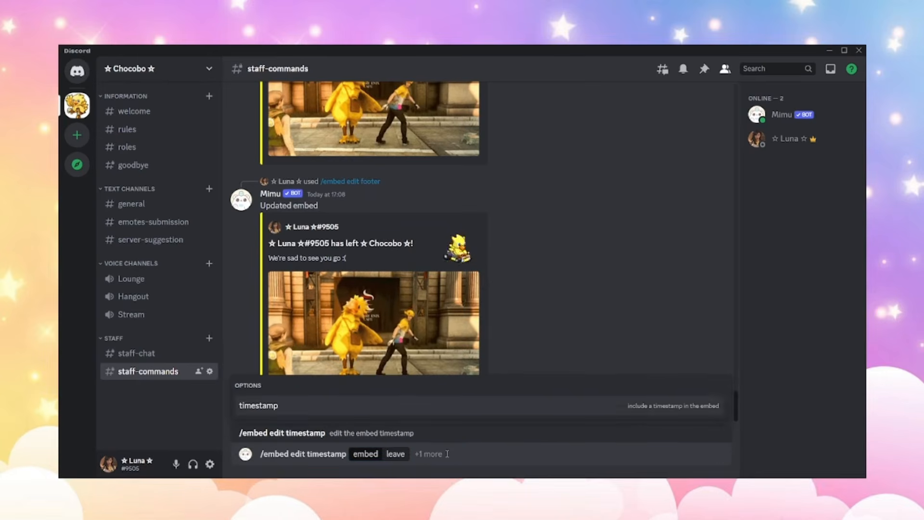
key("Tab")
key("Tab")
key("Return")
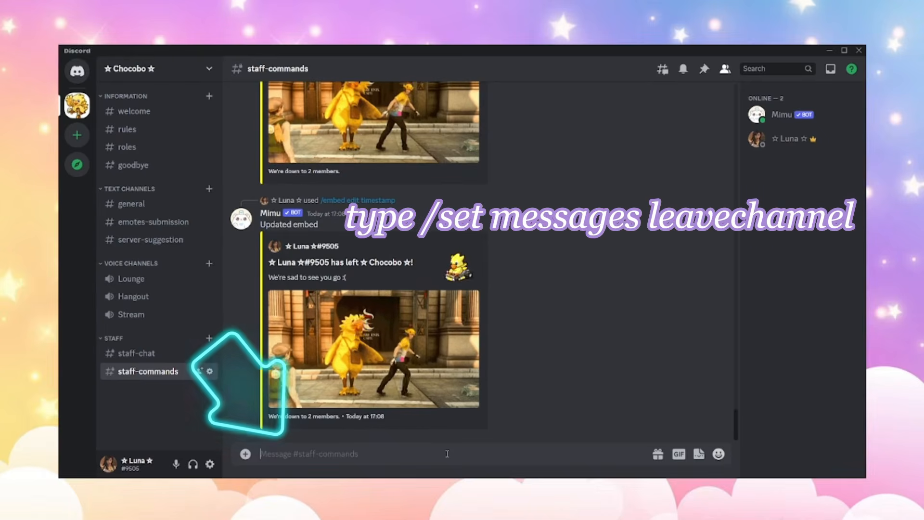
- Set the leave channel to #goodbye with the /set messages leavechannel command
type("/set")
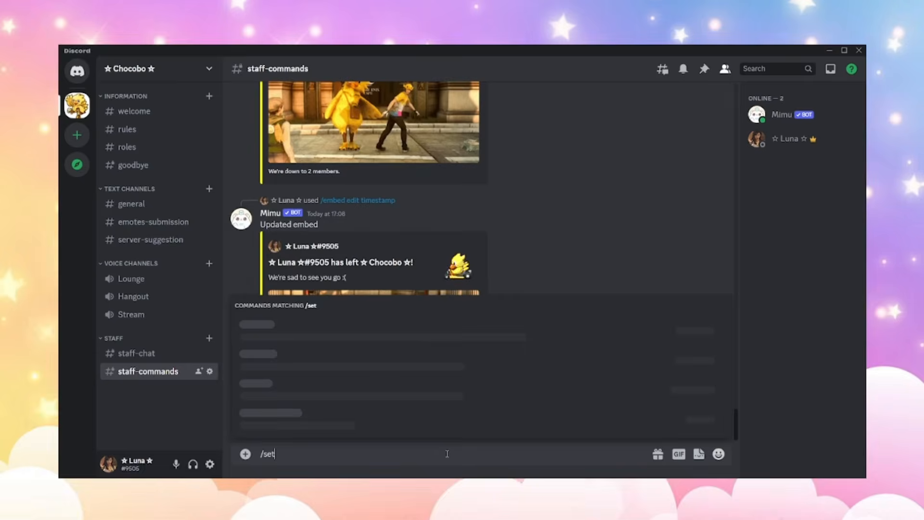
type(" mes")
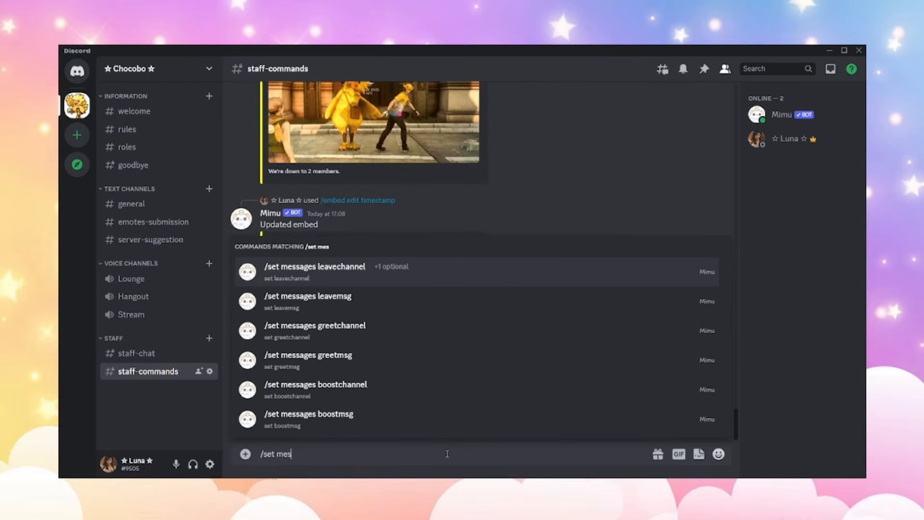
type("sages leave")
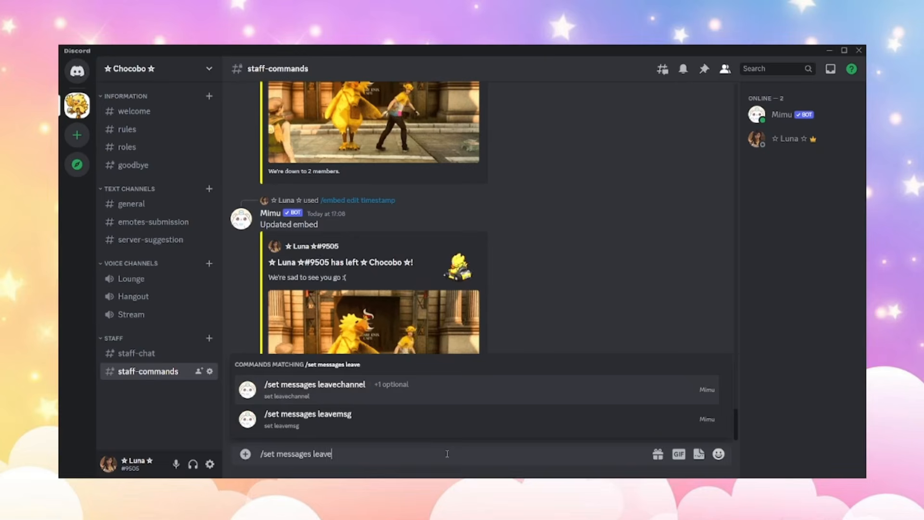
type("channel")
key("Tab")
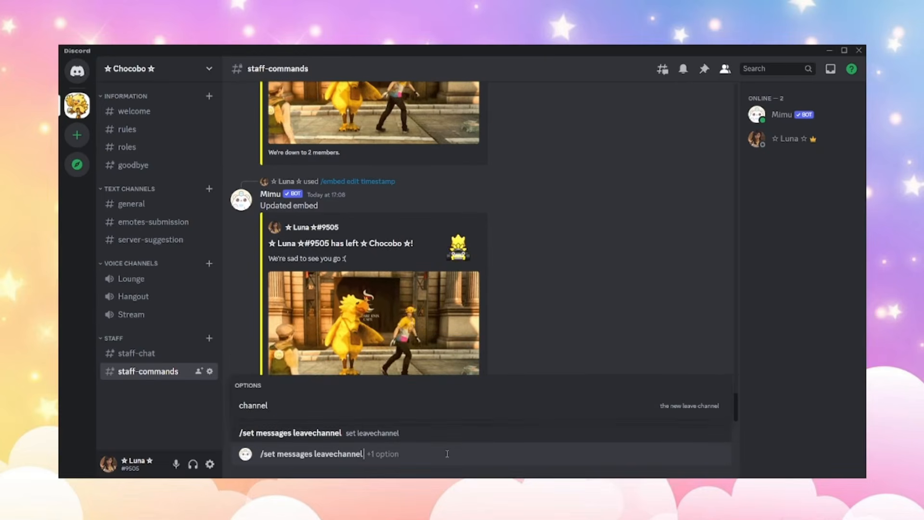
key("Down")
key("Down")
key("Down")
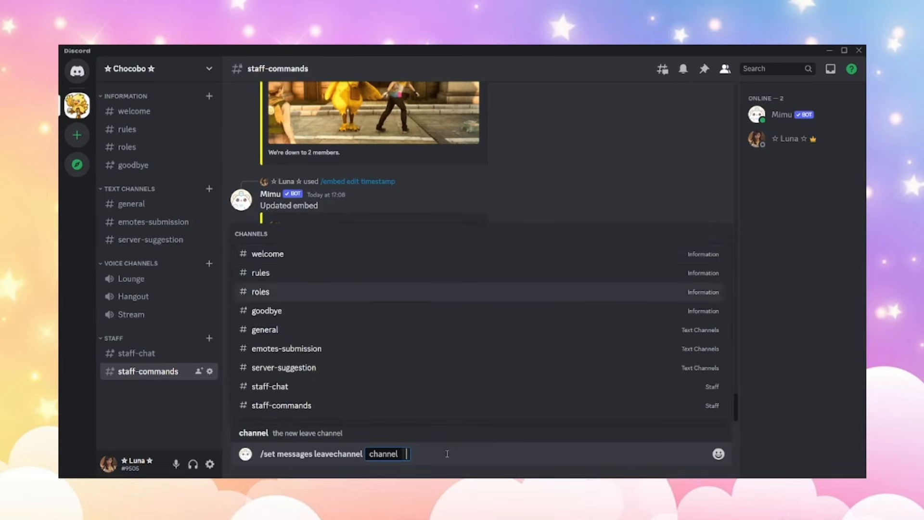
key("Return")
key("Return")
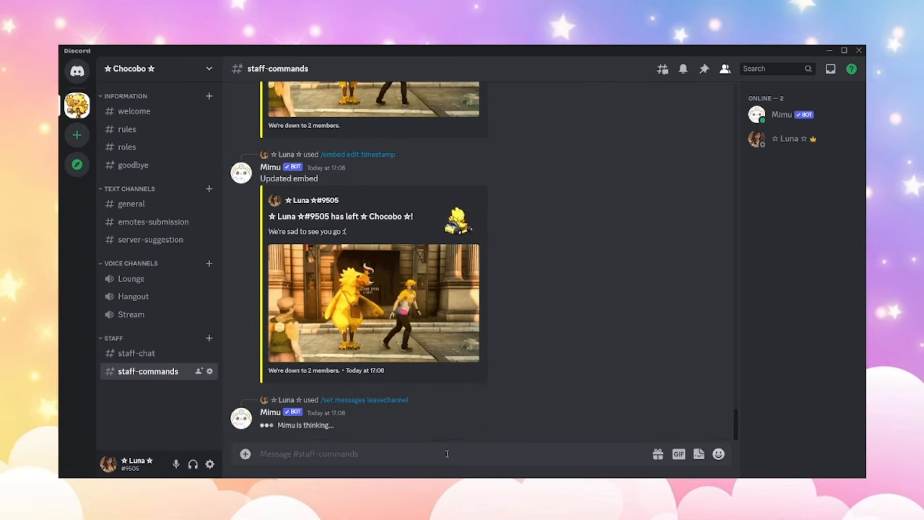
- Set the leave message to "Goodbye {user}! {embed:leave}" with the /set messages leavemsg command
type("/")
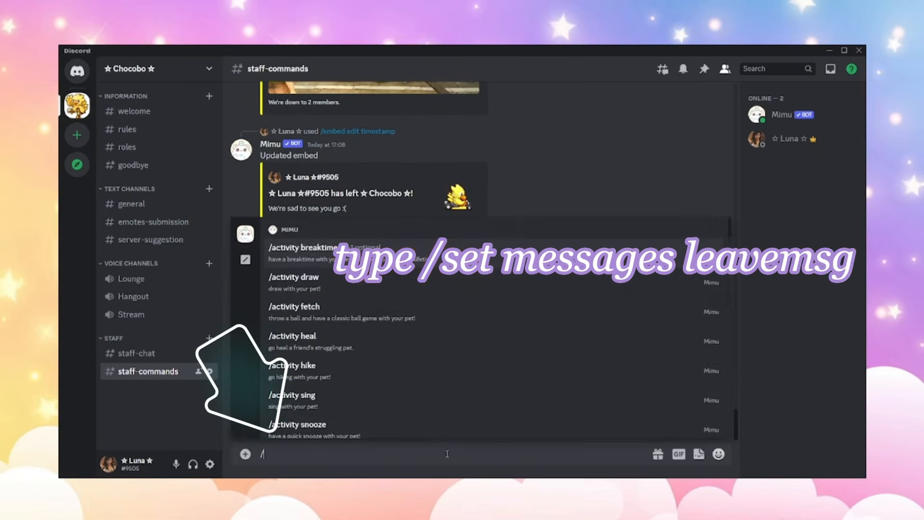
type("set messages leavemsg")
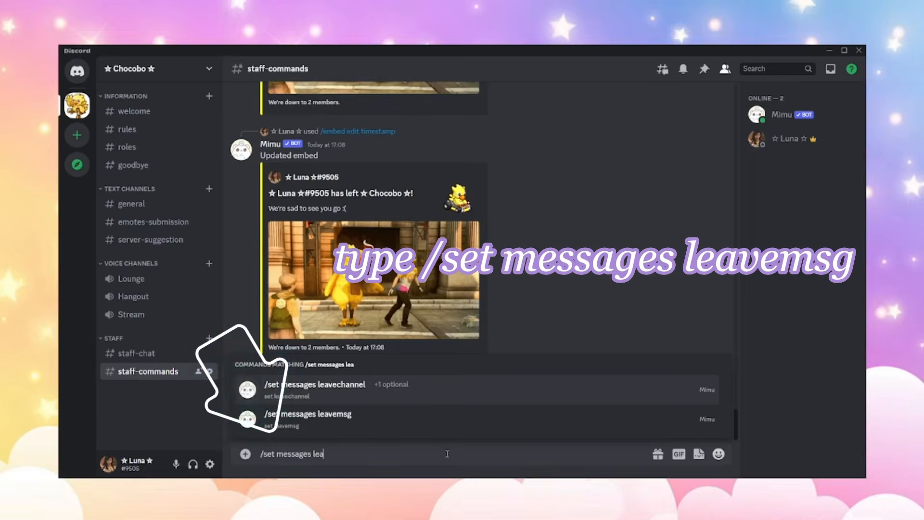
key("Return")
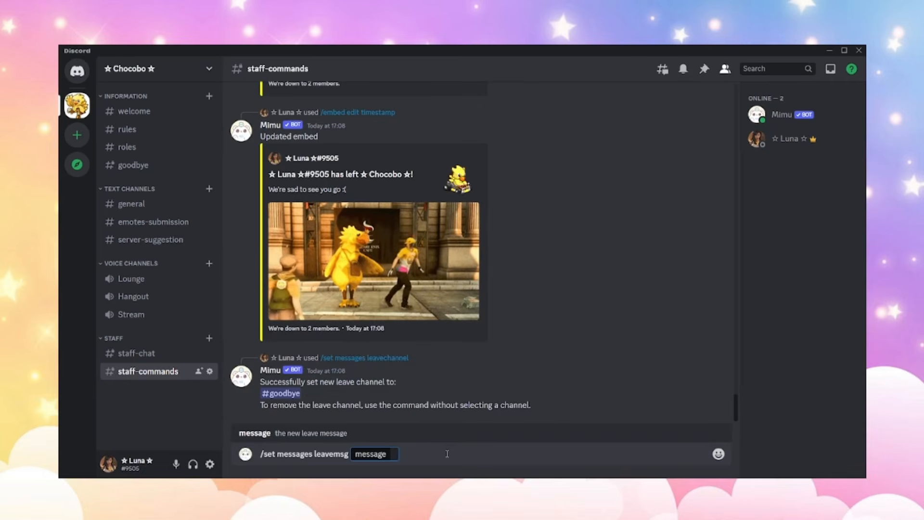
type("Goodbye")
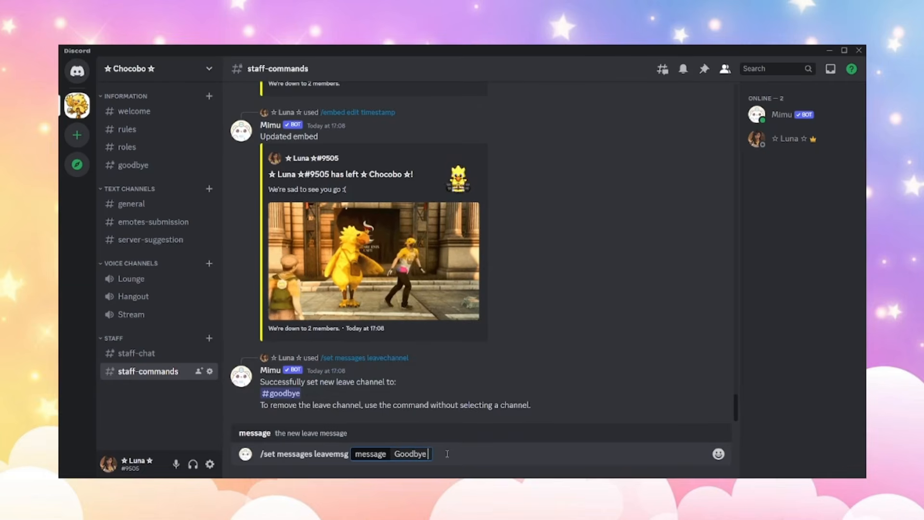
type(" {user}")
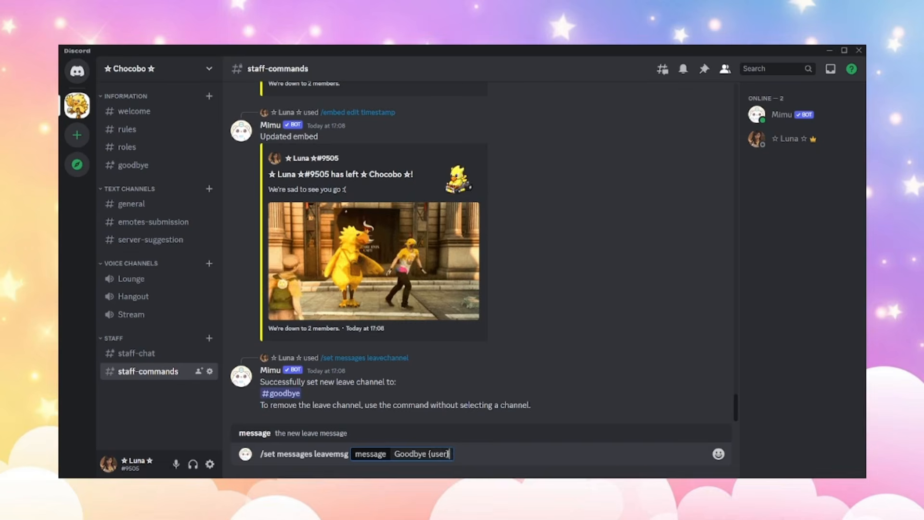
type("! {embed}")
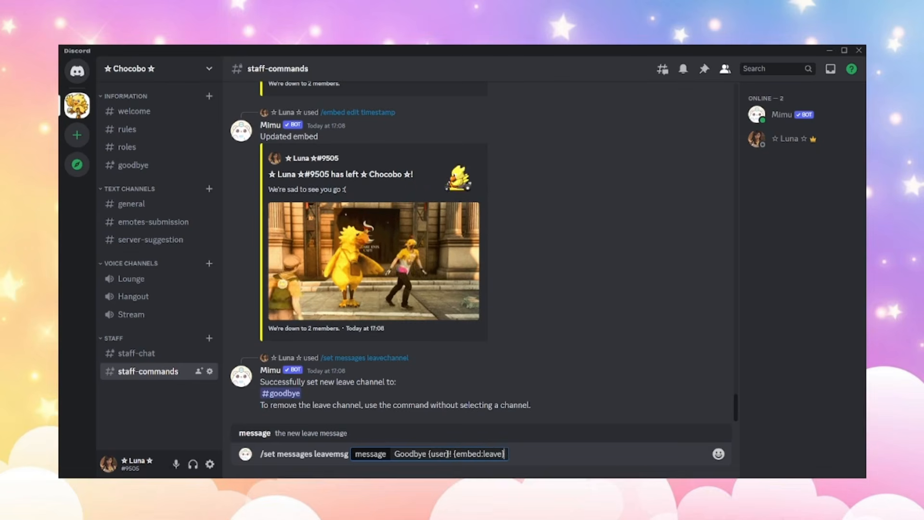
key("Return")
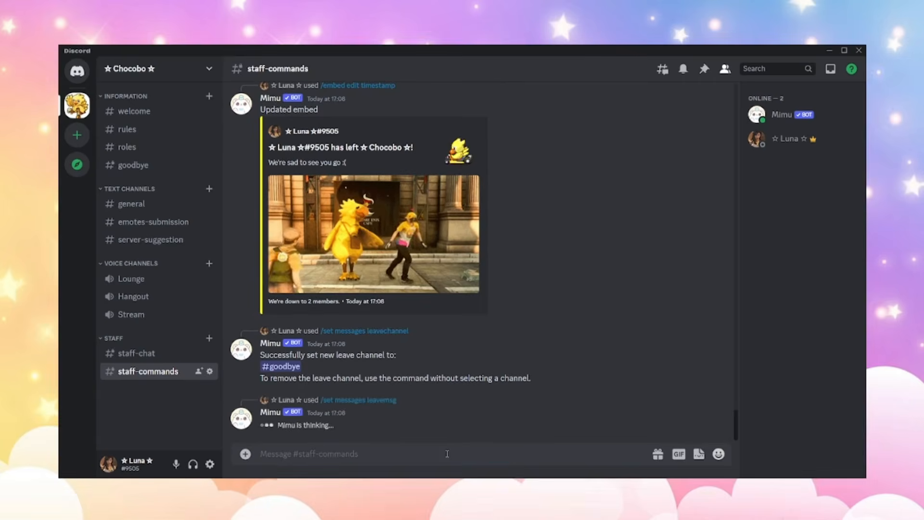
- Test the leave message with the /test leave command and open the goodbye channel to check the post
type("/te")
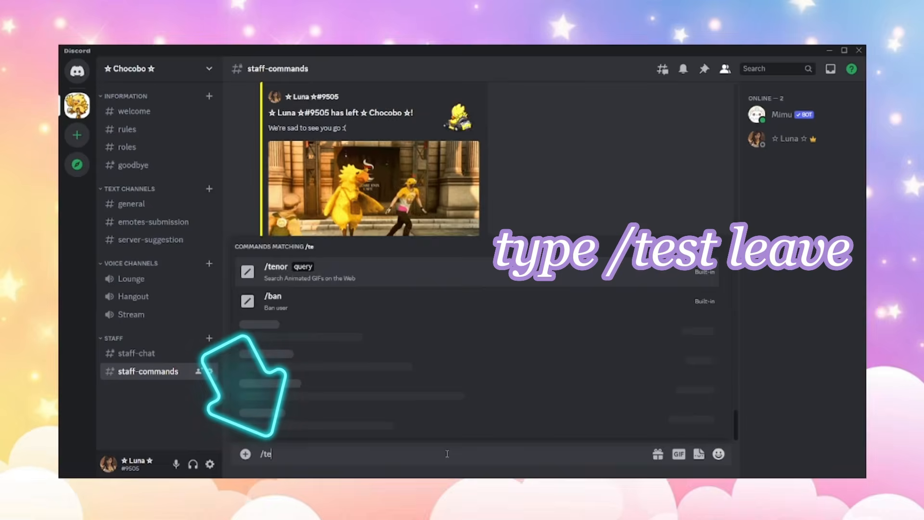
type("st leave")
key("Return")
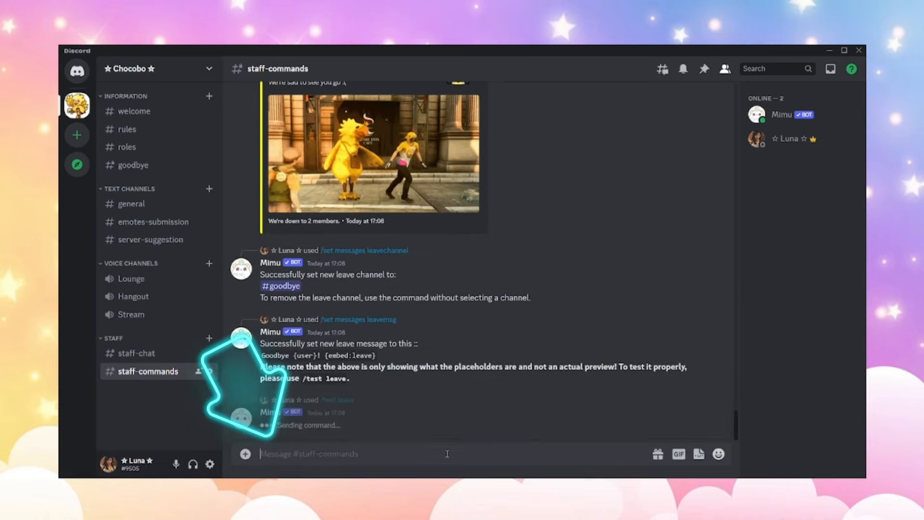
left_click(154, 169)
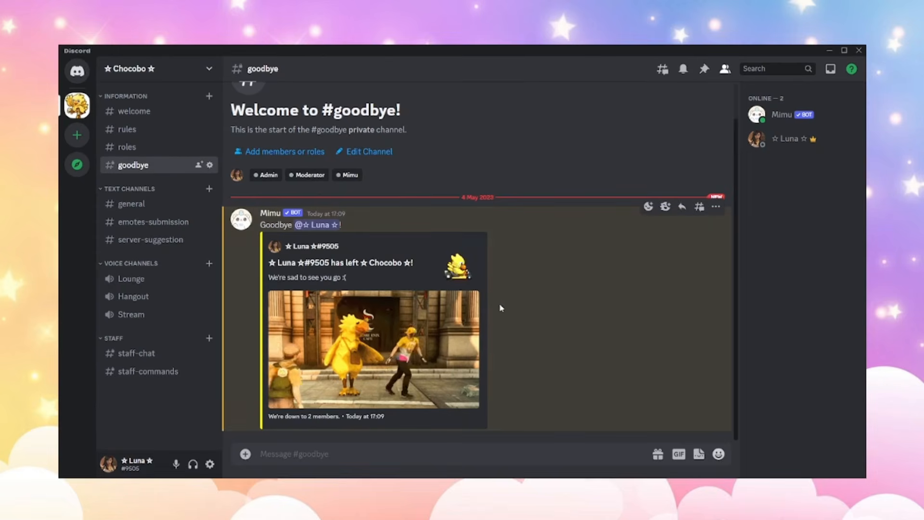